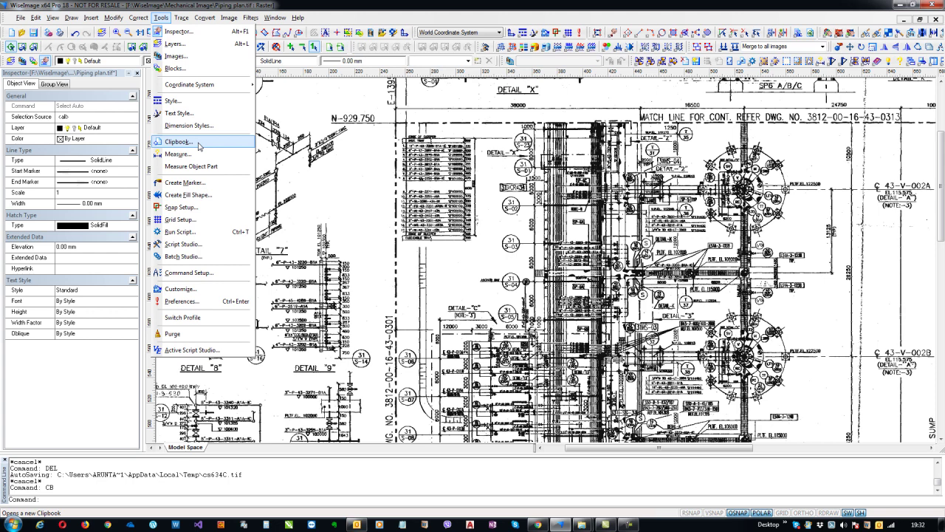
Step: Examine the piping plan's line table, Detail "7", pipe rack valves and equipment circles for recurring symbols
left_click(380, 218)
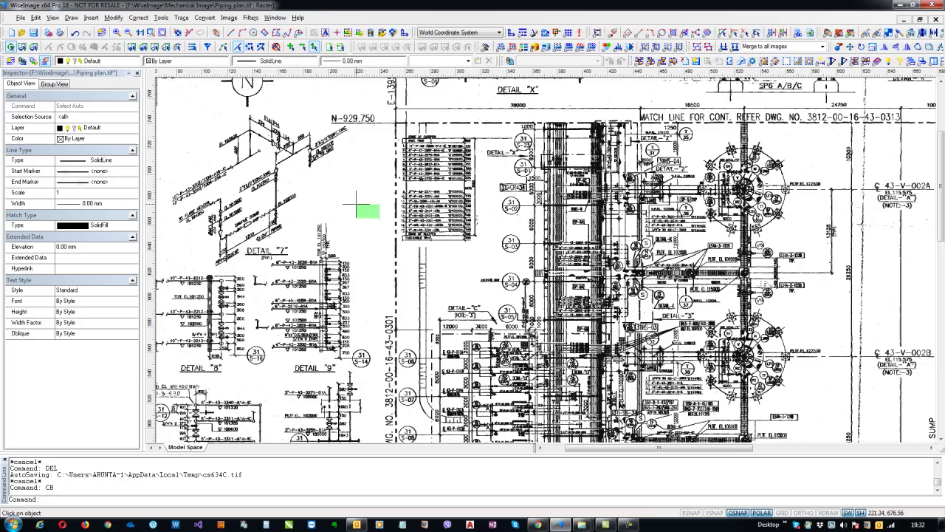
scroll(346, 188, "down", 2)
middle_click_drag(346, 188, 410, 205)
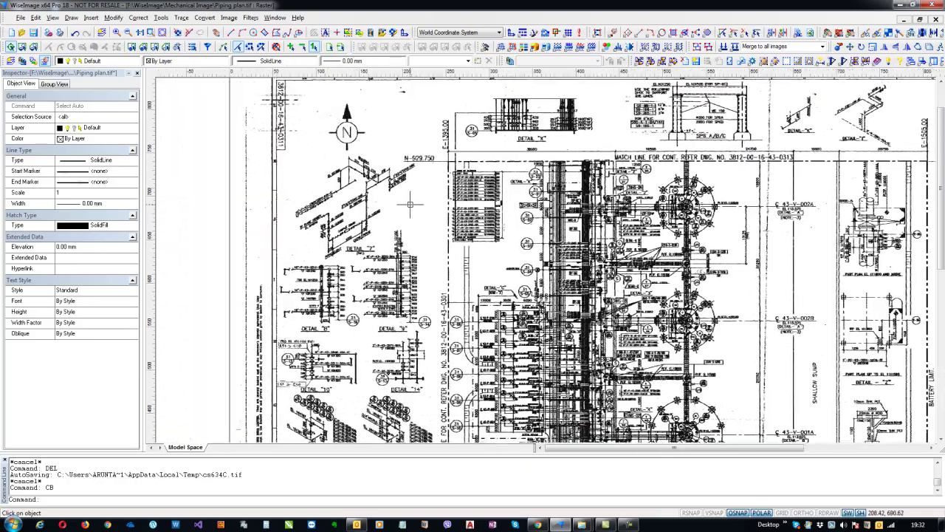
middle_click_drag(546, 245, 476, 229)
scroll(466, 237, "up", 2)
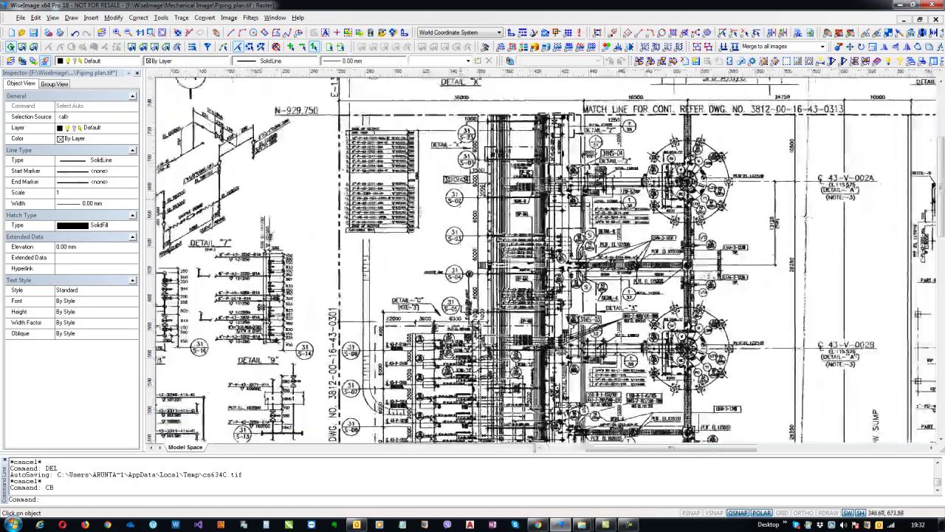
scroll(455, 186, "up", 4)
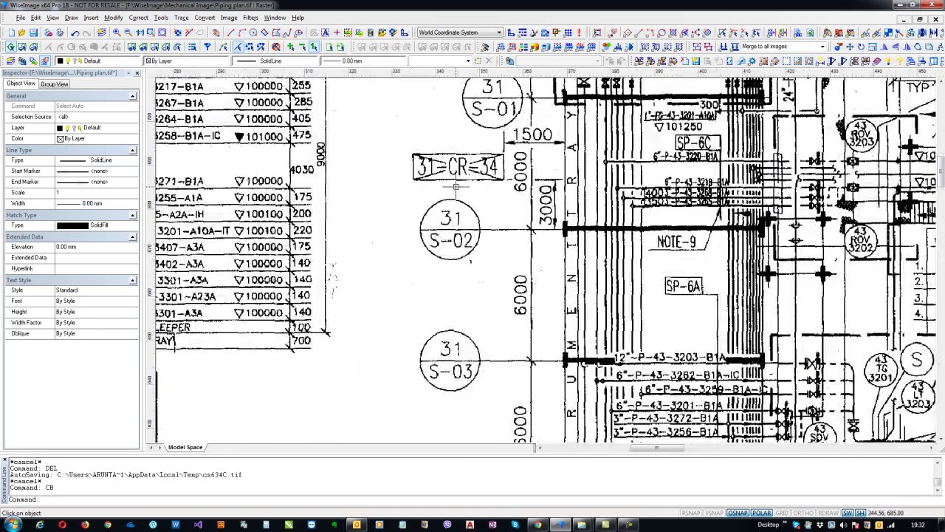
scroll(444, 204, "up", 3)
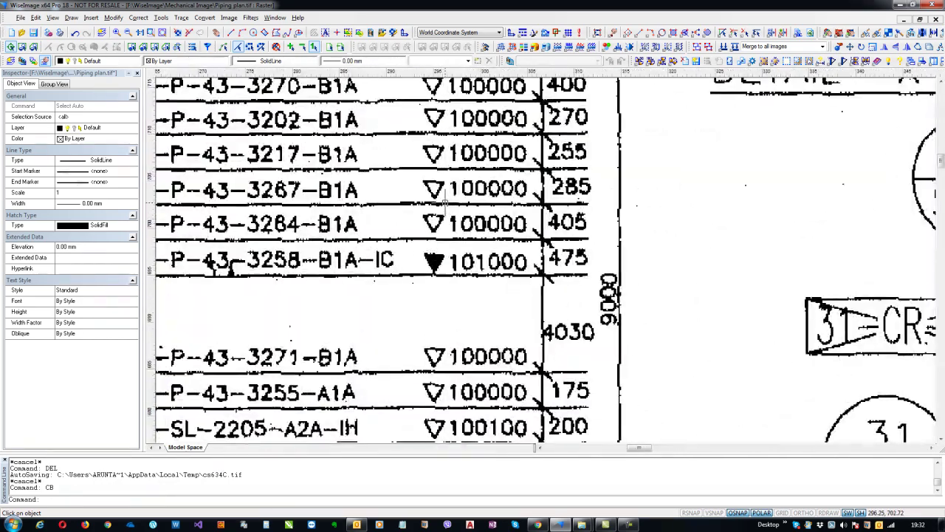
scroll(418, 213, "down", 5)
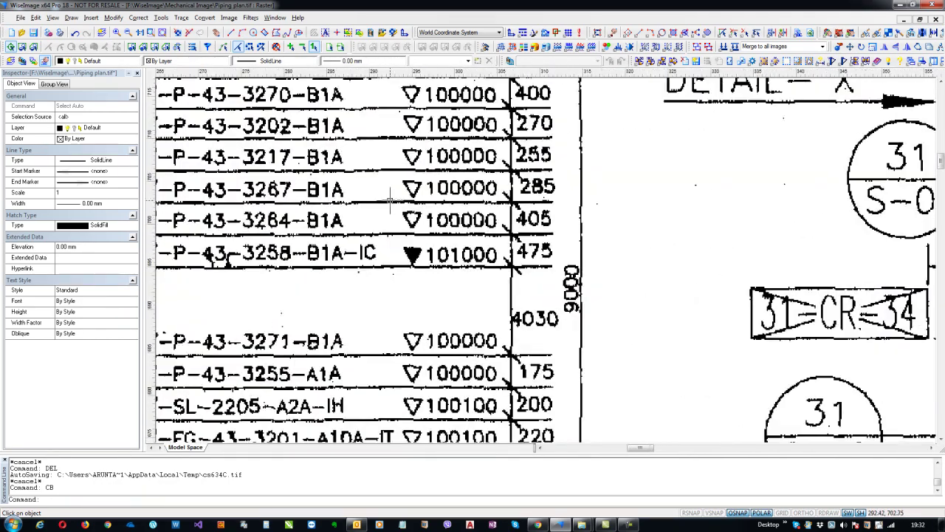
scroll(534, 337, "up", 2)
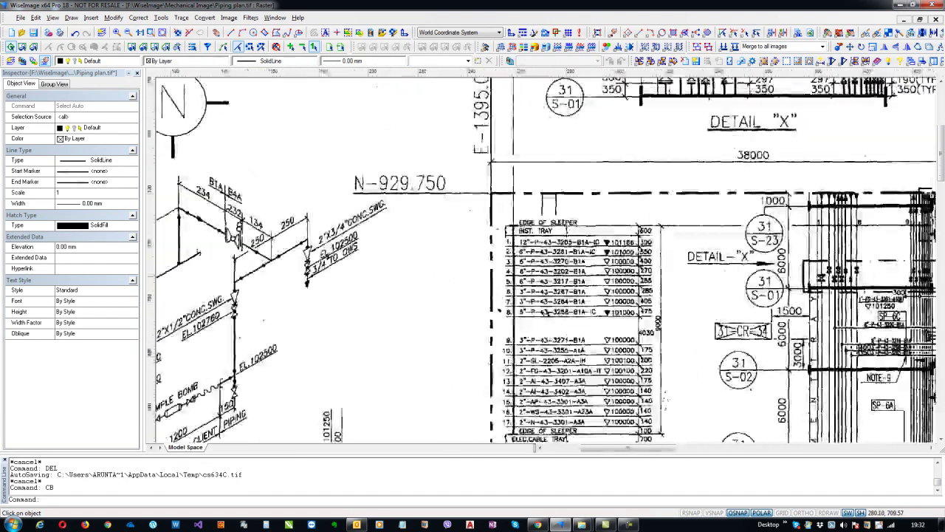
scroll(570, 286, "down", 2)
mouse_move(458, 266)
middle_mouse_down()
mouse_move(474, 283)
mouse_move(362, 247)
middle_mouse_up()
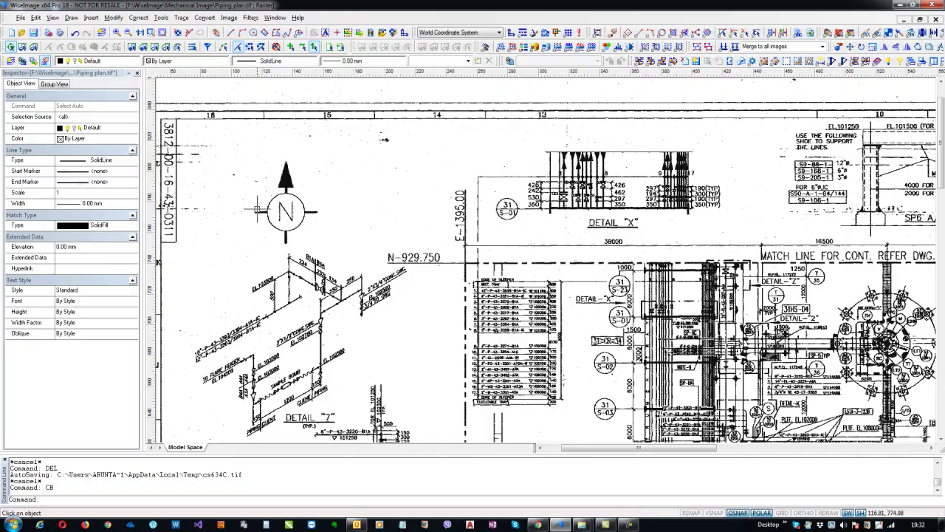
middle_click_drag(650, 294, 384, 228)
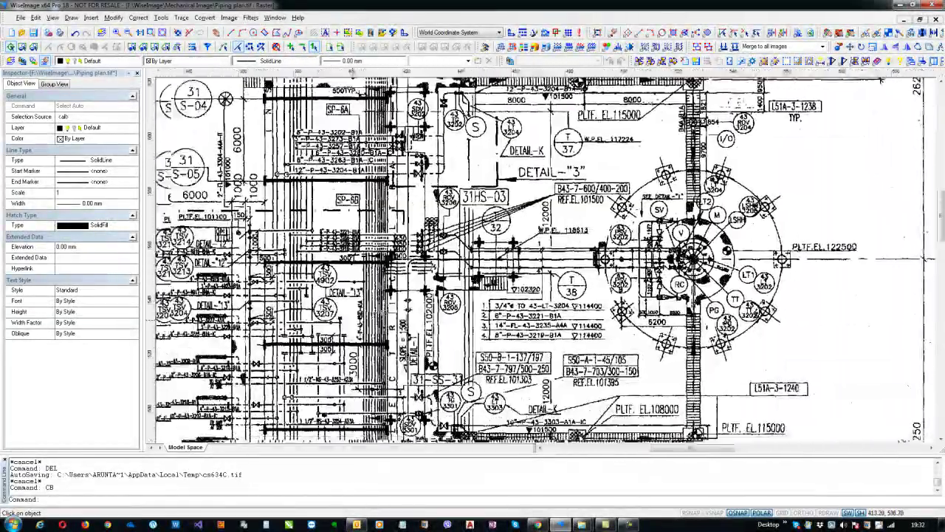
middle_click_drag(353, 319, 523, 302)
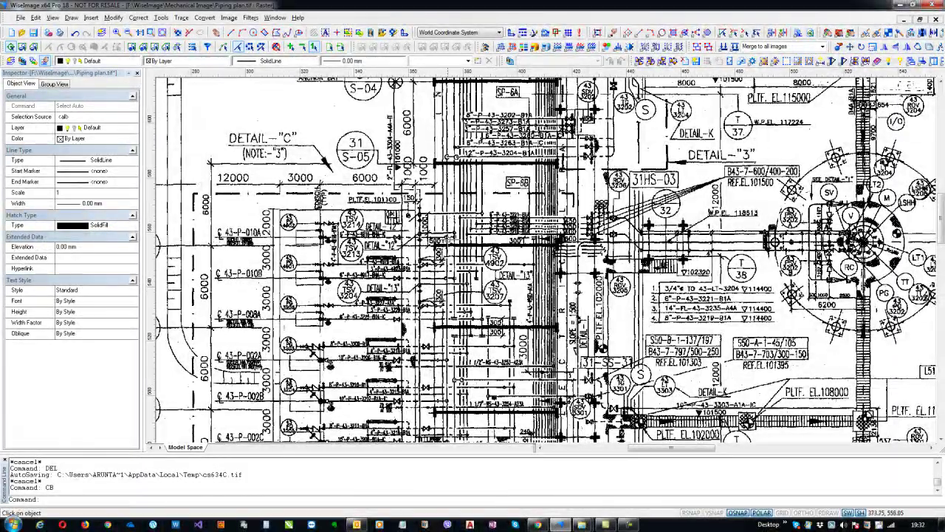
middle_click_drag(517, 295, 431, 157)
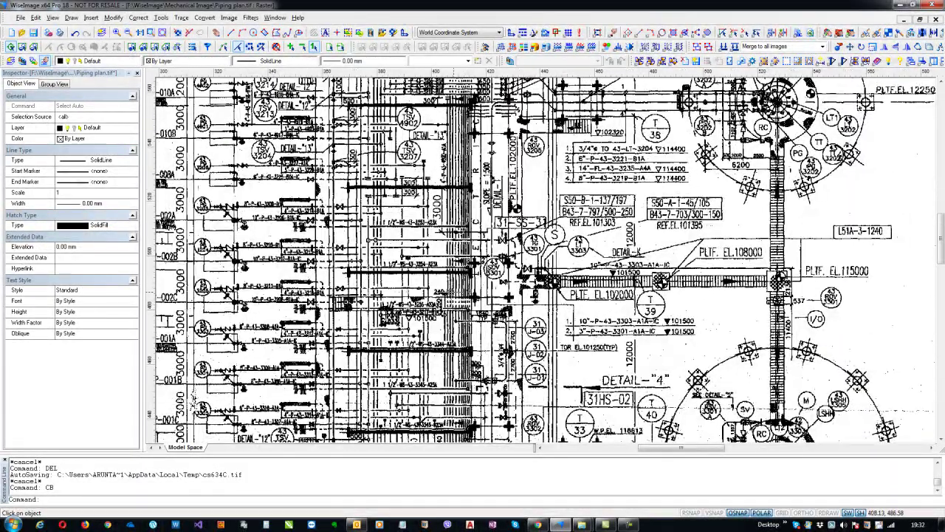
scroll(445, 289, "up", 5)
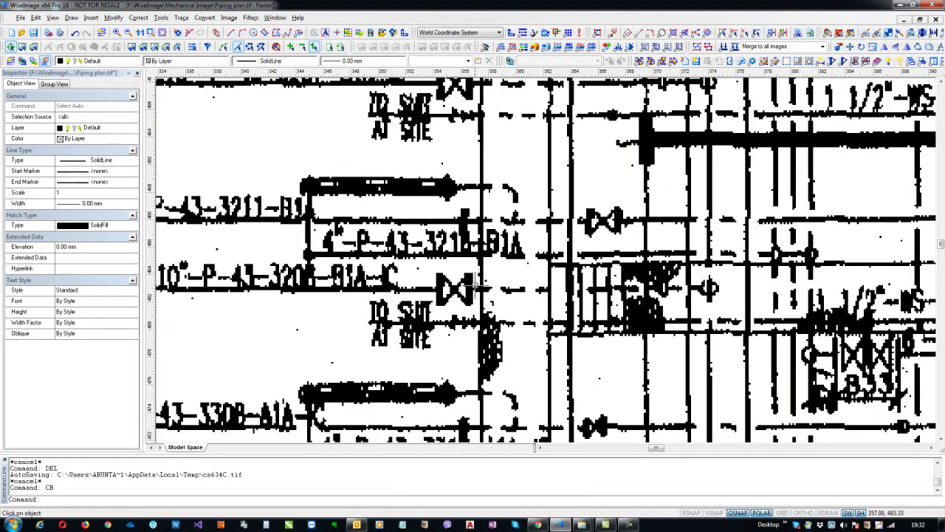
scroll(482, 305, "down", 5)
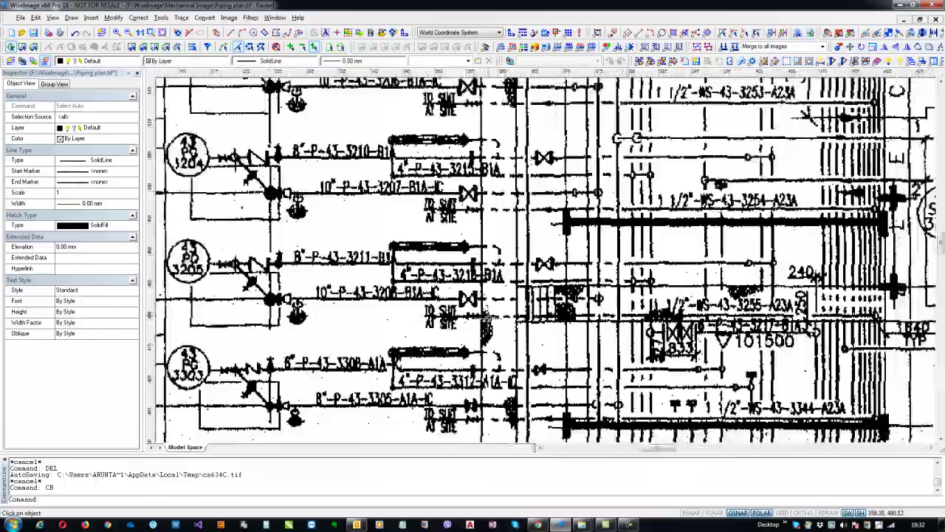
scroll(420, 275, "down", 4)
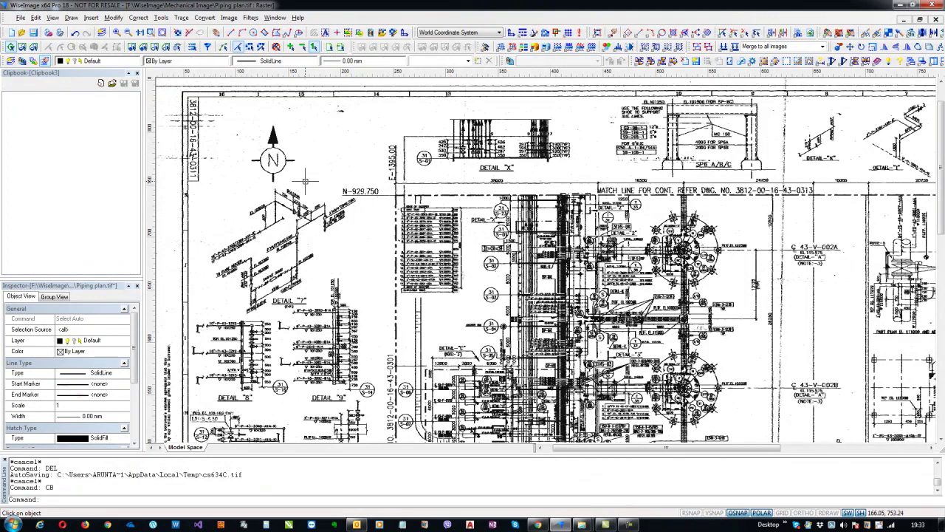
scroll(315, 215, "up", 5)
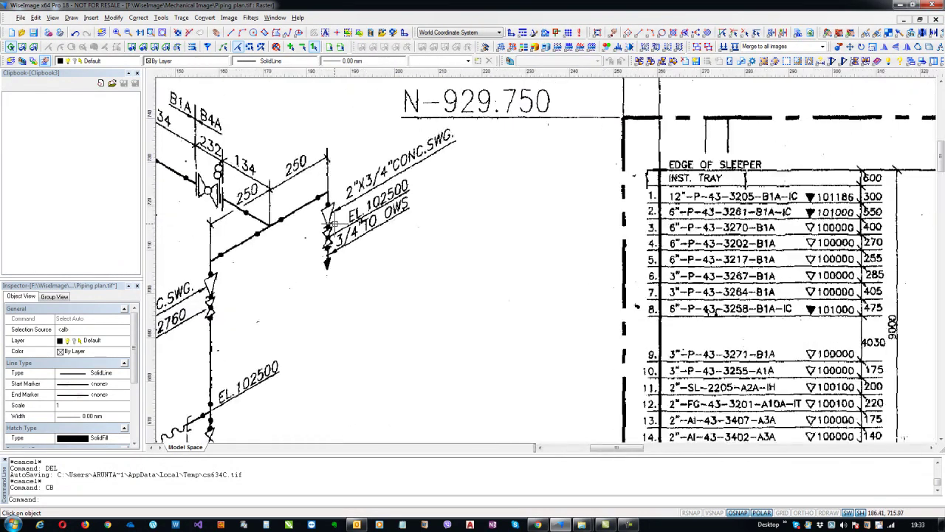
middle_click_drag(443, 236, 355, 202)
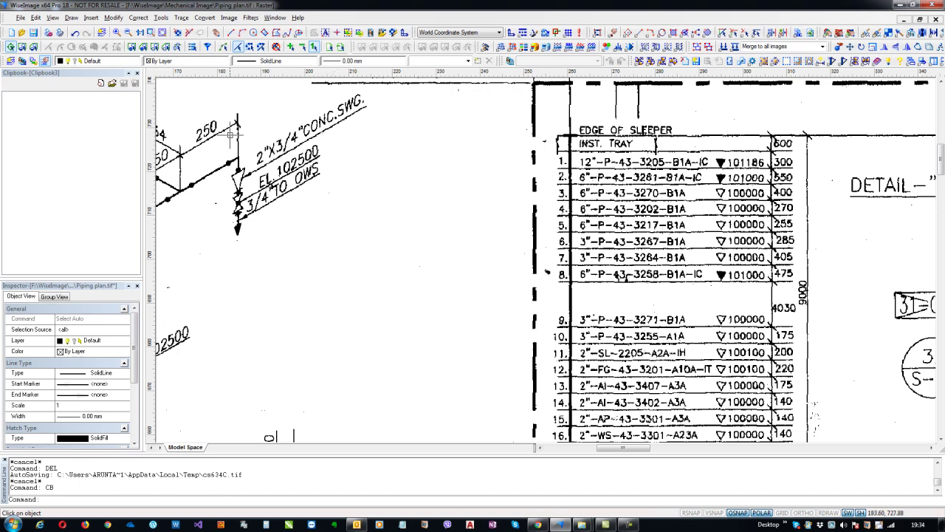
Step: Check which file types can be opened as a clipbook, and cancel without opening a file
left_click(112, 83)
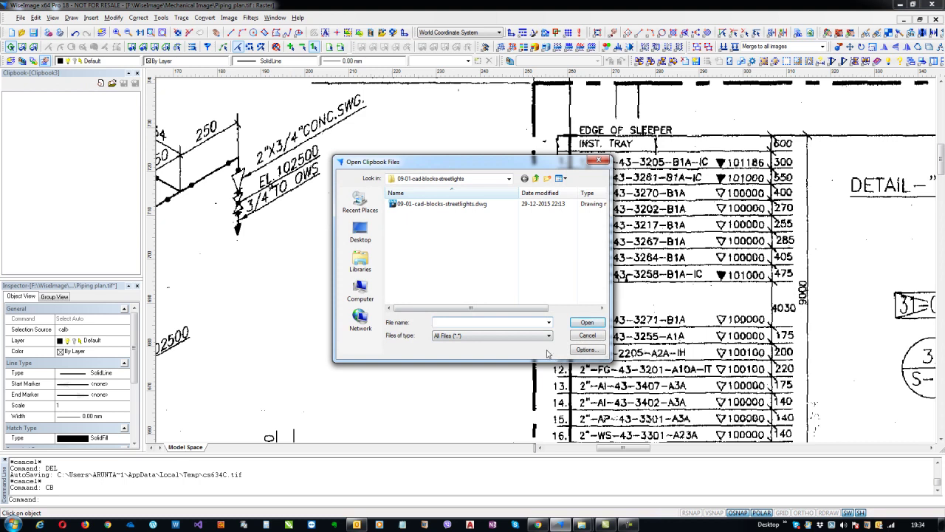
left_click(517, 337)
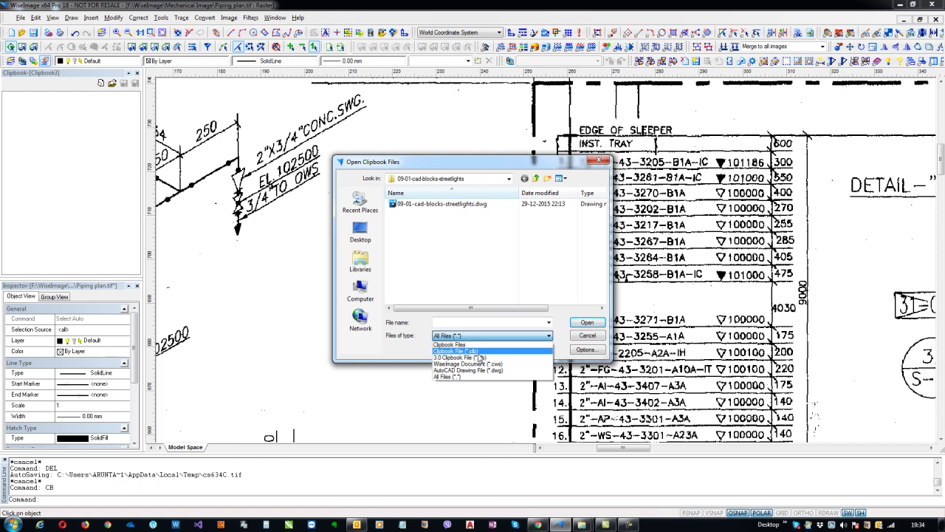
left_click(564, 332)
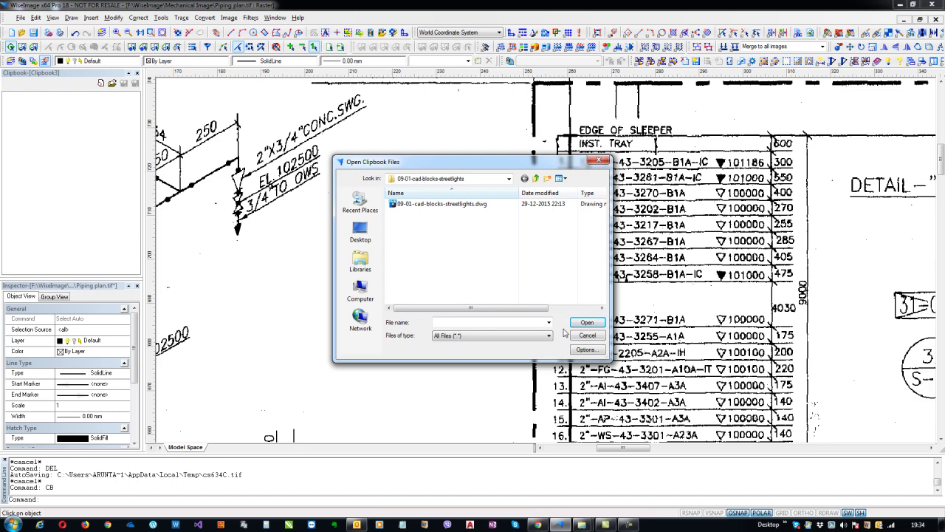
left_click(587, 336)
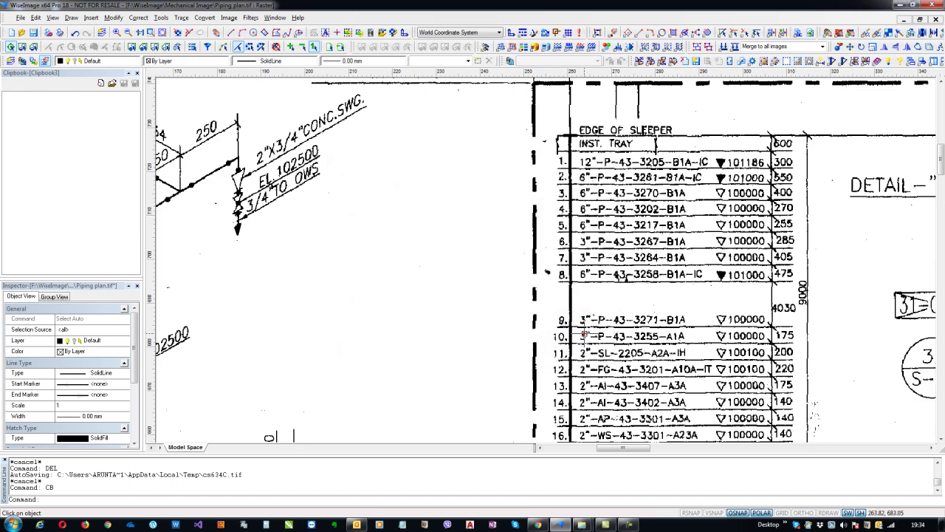
Step: In raster selection mode, flood-fill select the triangular elevation symbol beside 101250 under line 6"-P-43-3220-B1A and add it to the clipbook
scroll(351, 241, "down", 4)
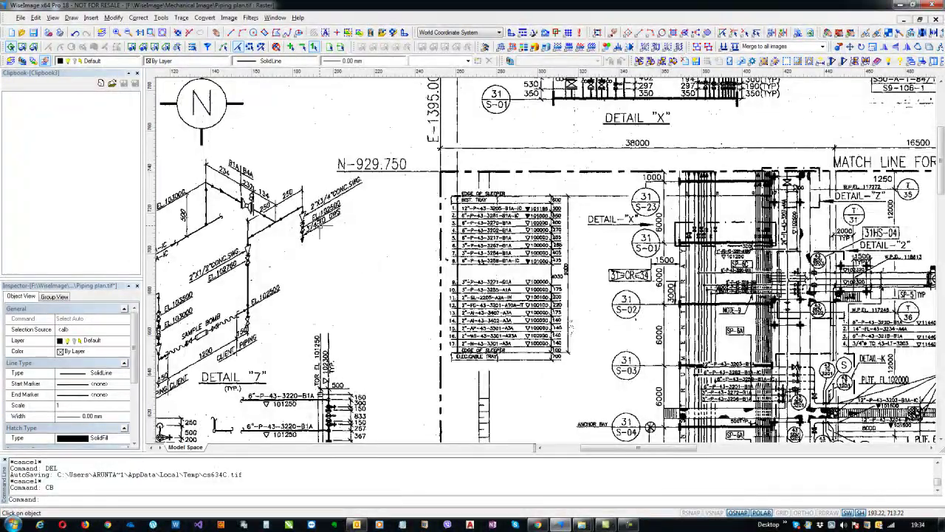
middle_click_drag(321, 225, 498, 210)
middle_click_drag(472, 345, 420, 233)
scroll(420, 232, "up", 8)
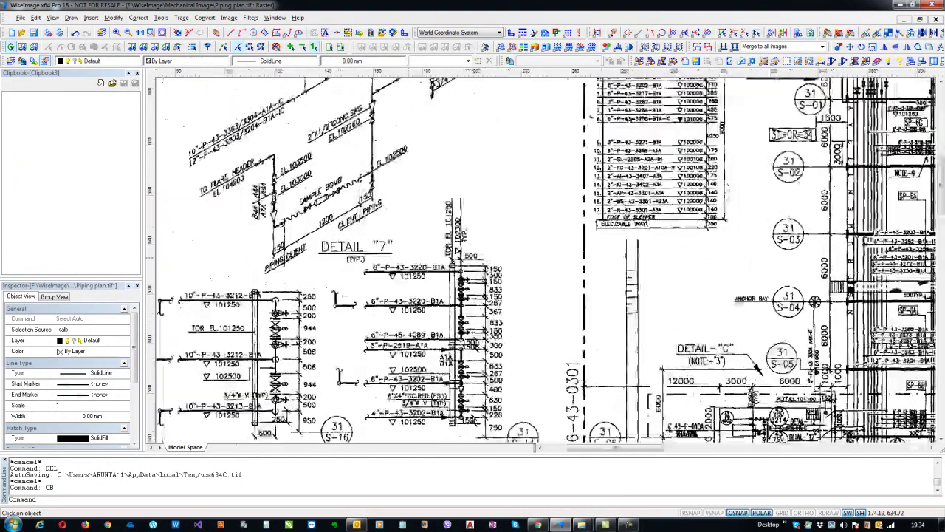
scroll(371, 295, "up", 1)
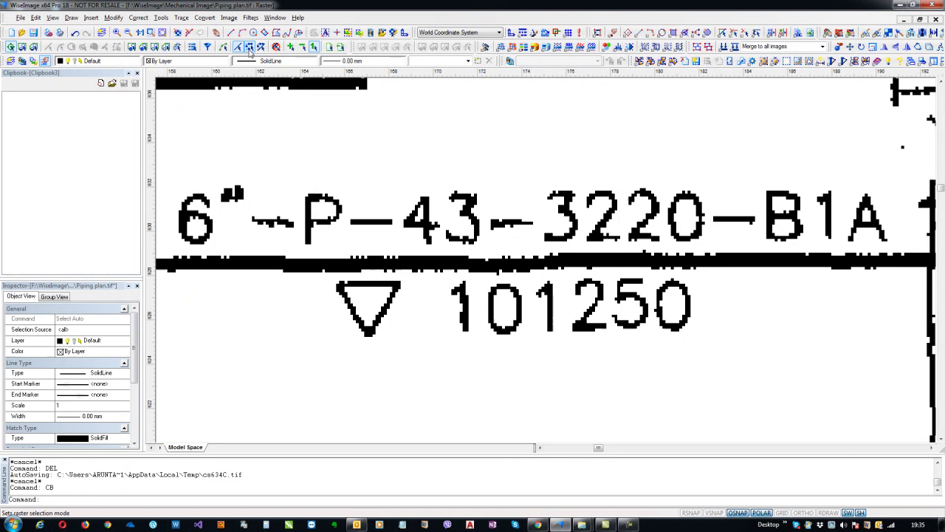
left_click(250, 47)
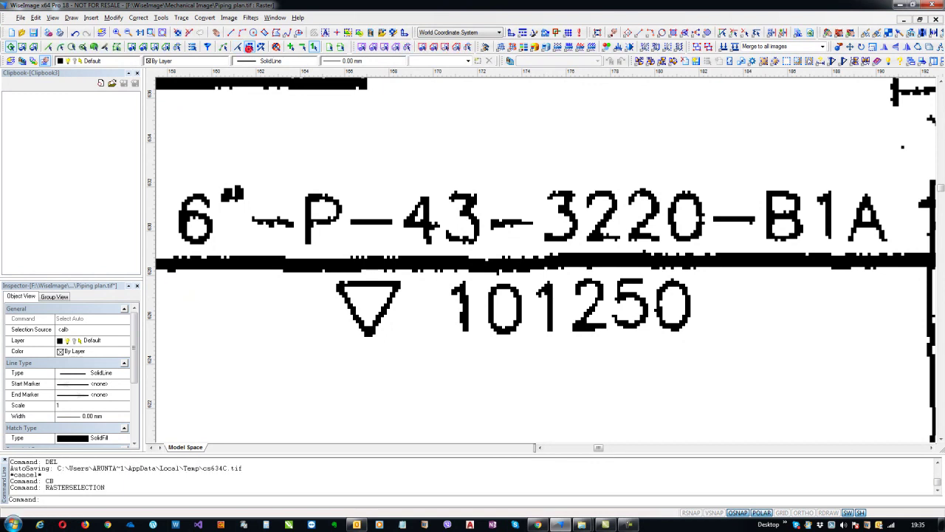
left_click(93, 47)
left_click(344, 293)
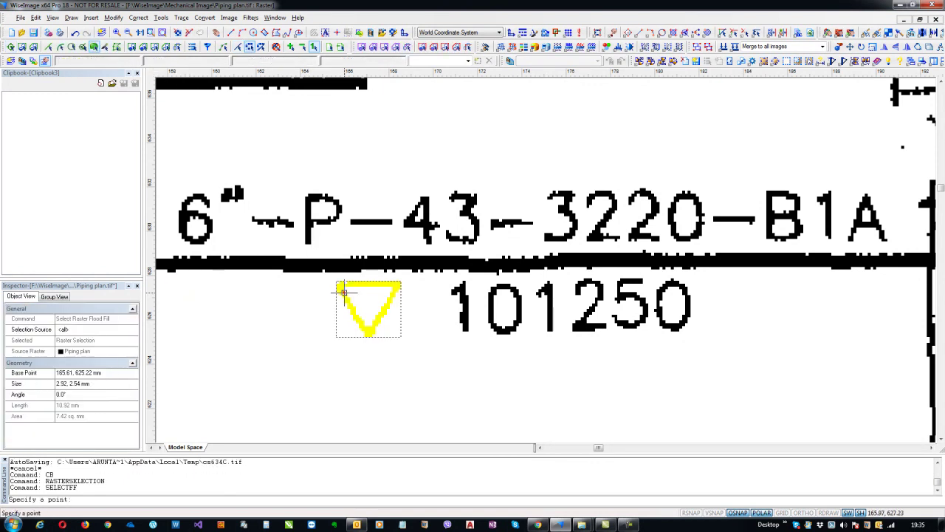
left_click(10, 46)
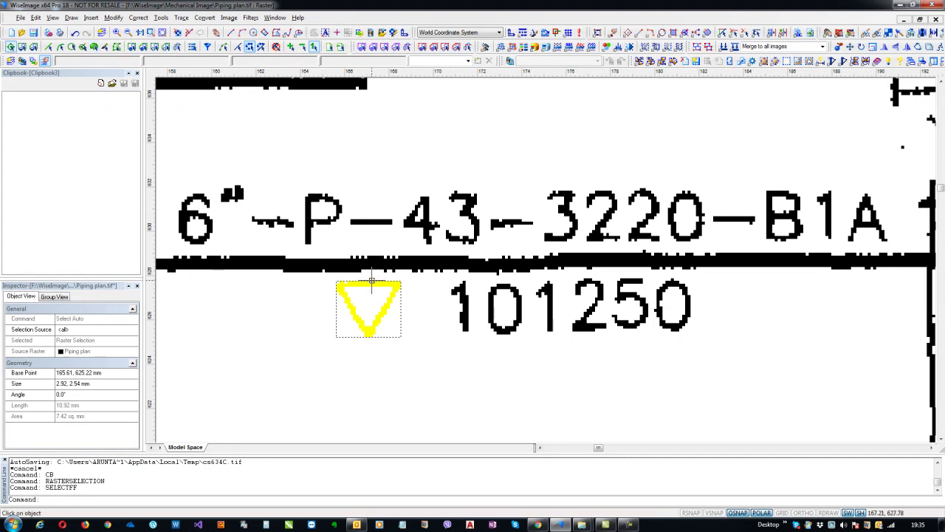
left_click_drag(372, 280, 19, 119)
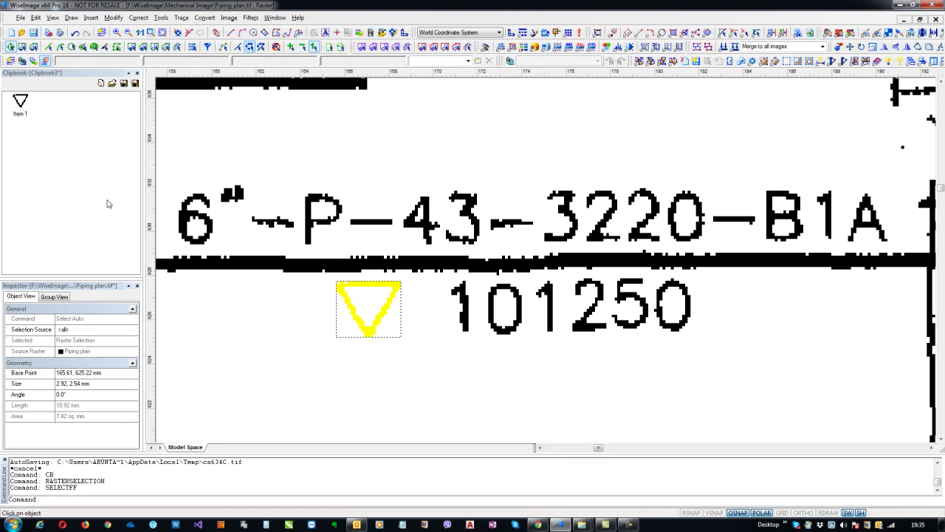
Step: Rename the triangle symbol's clipbook item to Sym01
left_click(21, 115)
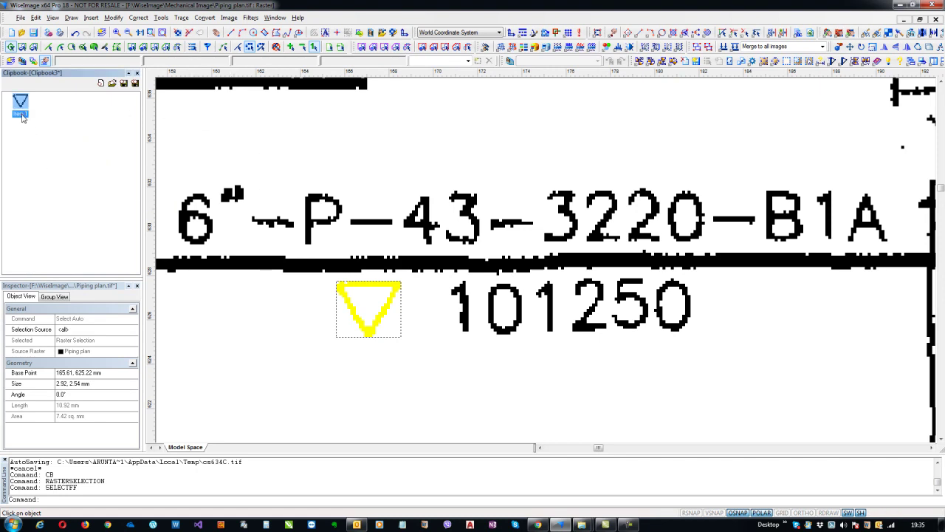
left_click(21, 115)
type("Symb")
key("Return")
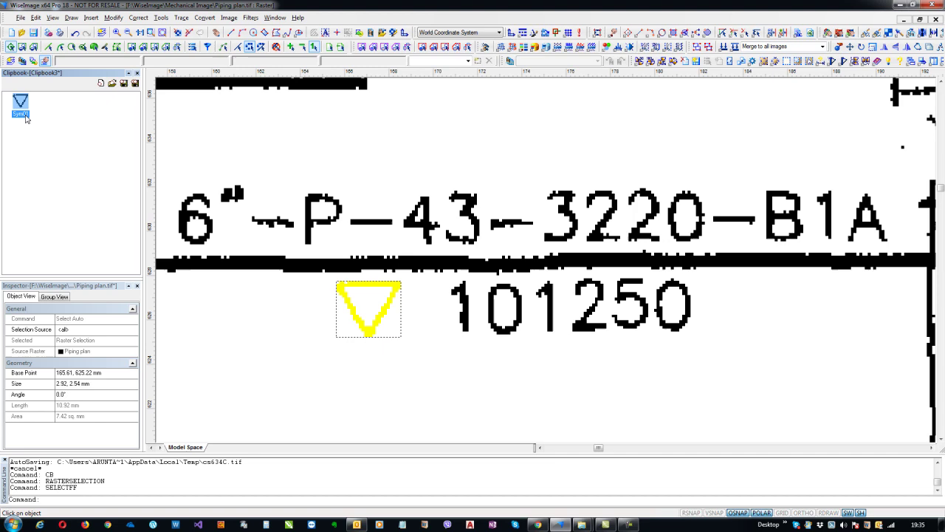
Step: Flood-fill select the whole raster north arrow, including the N inside its circle, and add it to the clipbook
scroll(474, 332, "down", 3)
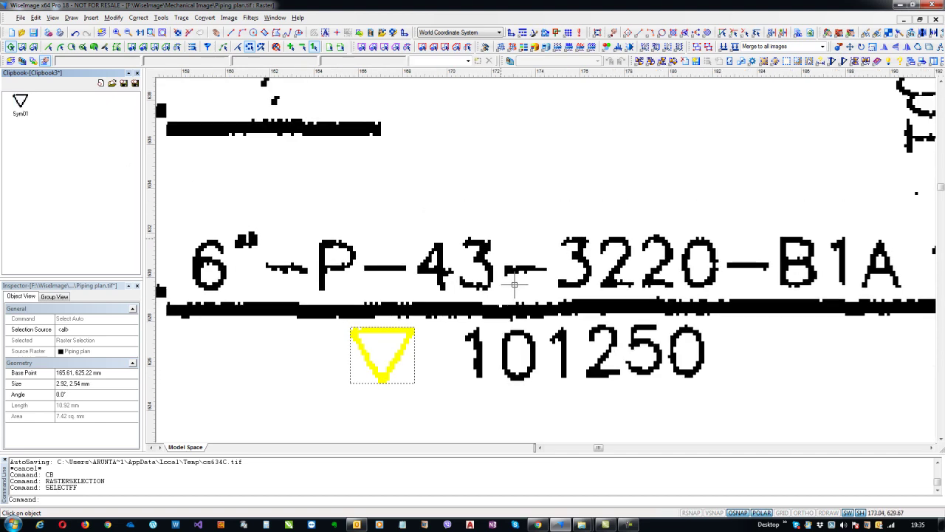
scroll(447, 320, "down", 2)
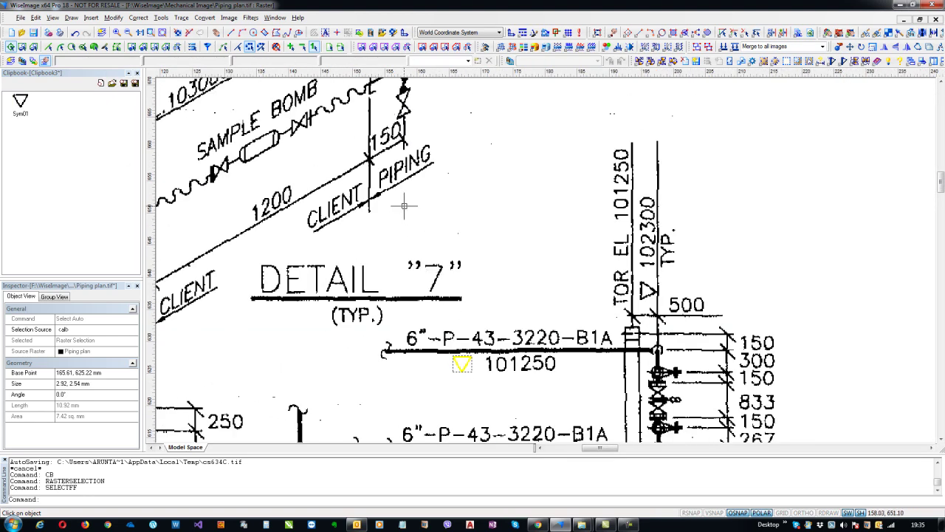
middle_click_drag(404, 206, 503, 317)
key("Escape")
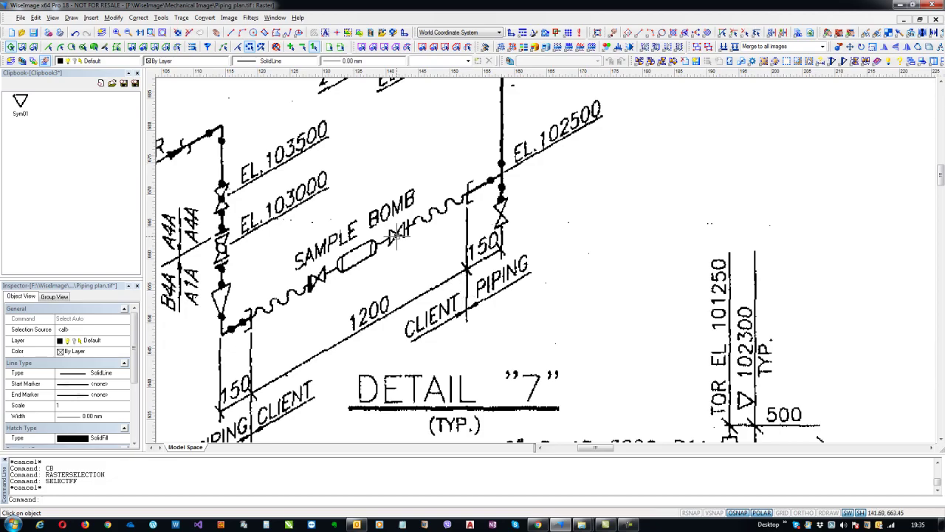
middle_click_drag(396, 237, 528, 358)
scroll(423, 251, "down", 1)
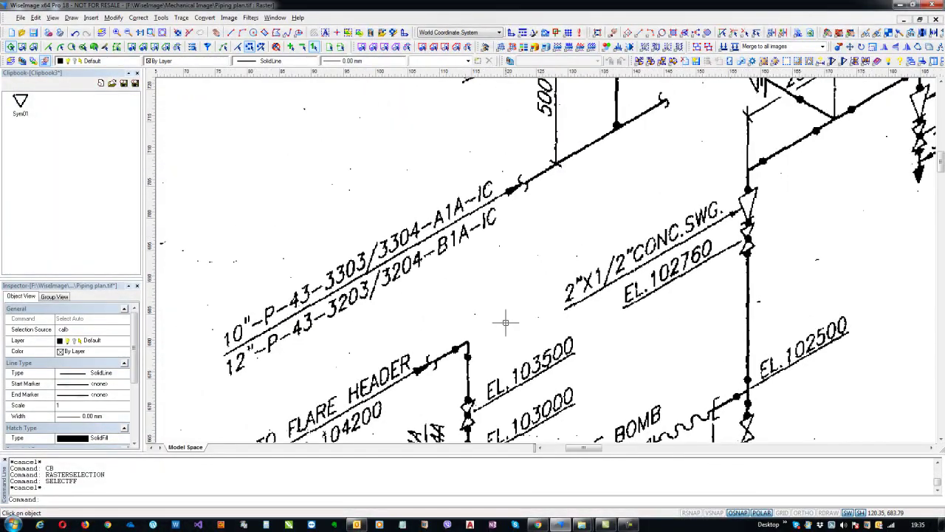
scroll(428, 296, "down", 2)
scroll(451, 207, "up", 4)
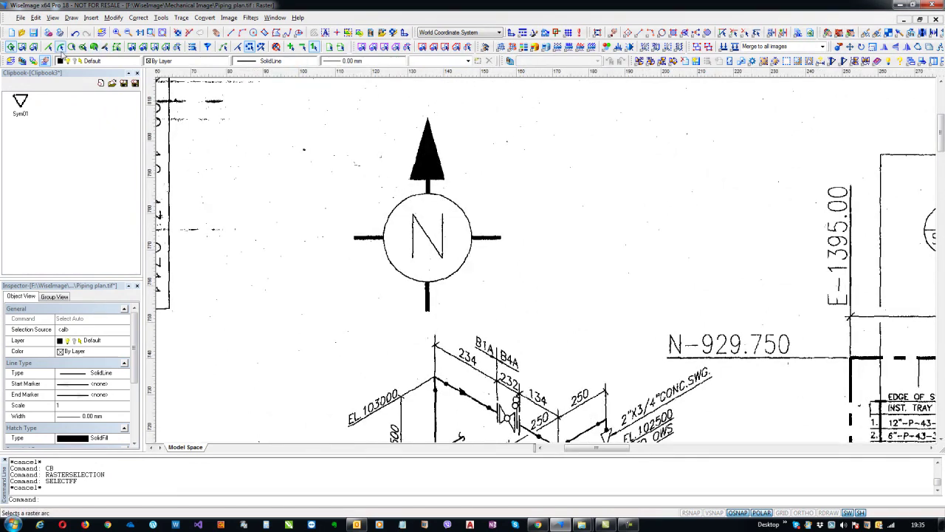
left_click(95, 47)
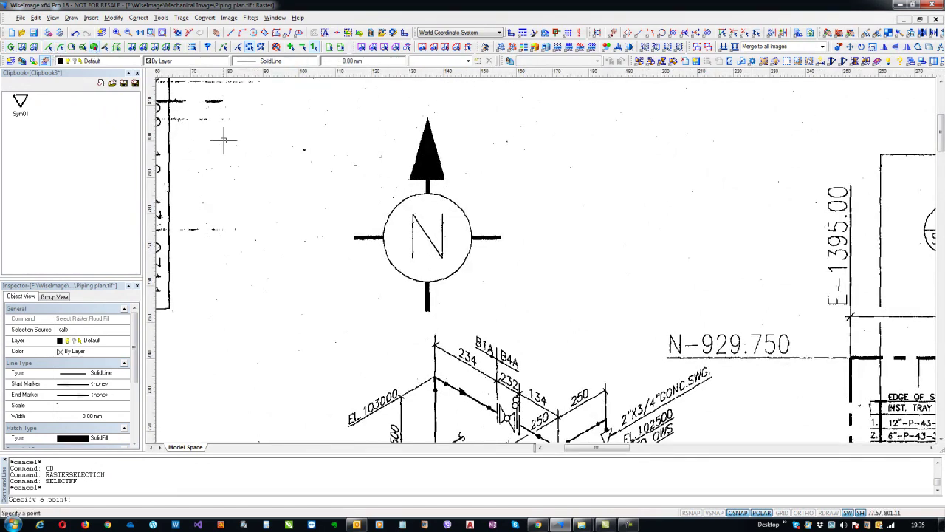
left_click(429, 162)
scroll(421, 233, "up", 3)
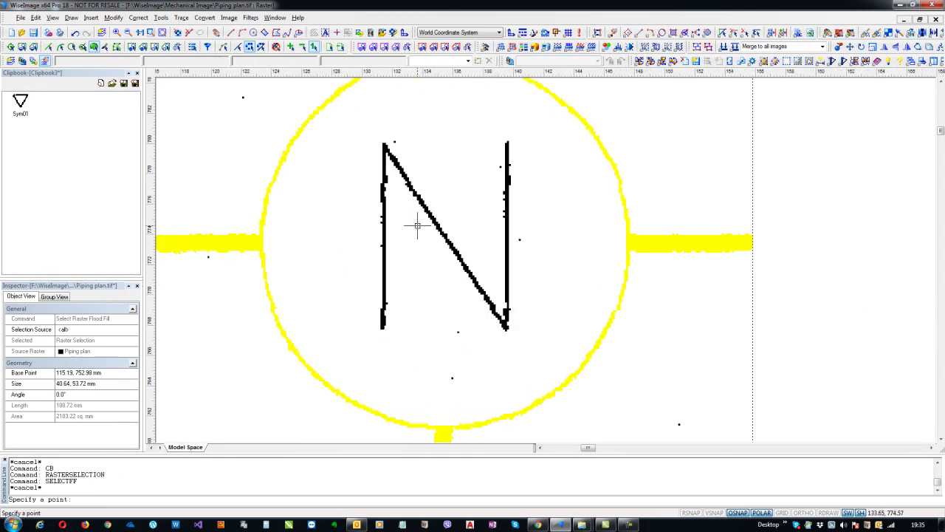
left_click(384, 204)
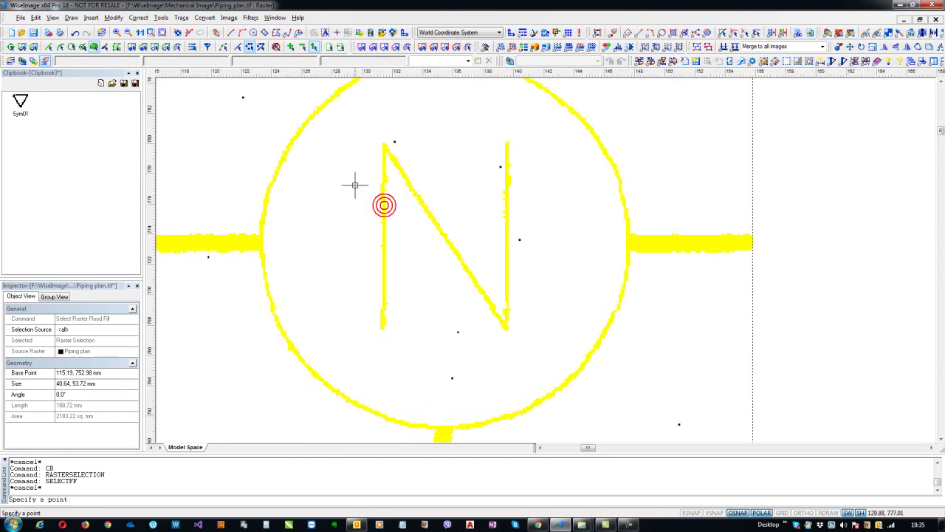
scroll(514, 186, "down", 5)
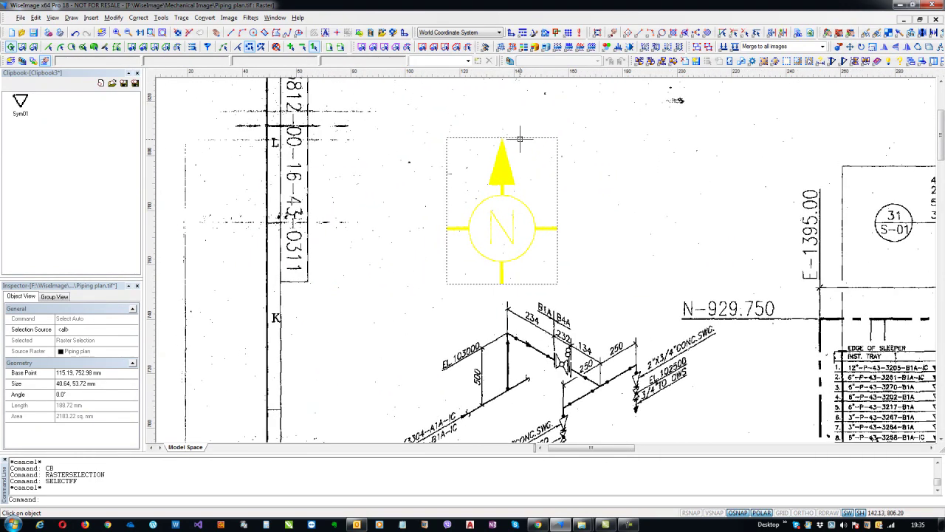
left_click_drag(520, 138, 59, 109)
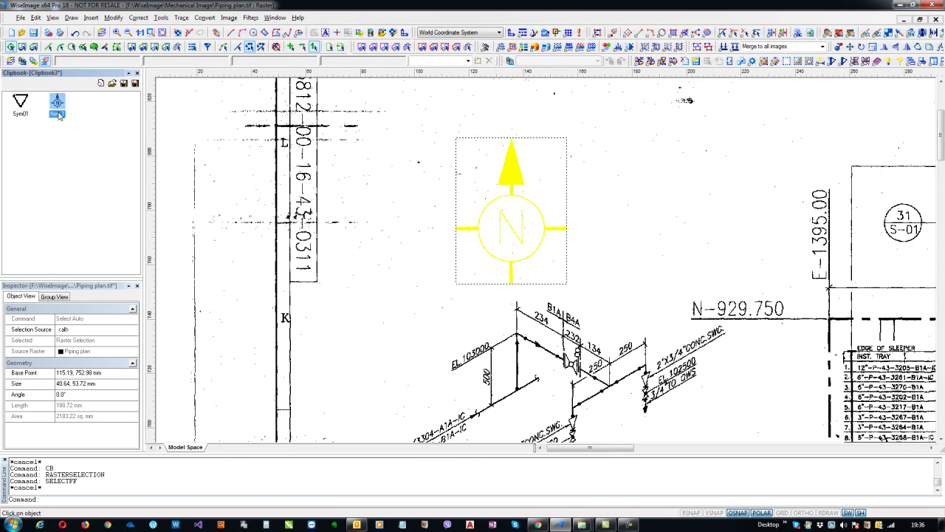
Step: Rename the north arrow's clipbook item to Sym02
left_click(60, 114)
type("Sym02")
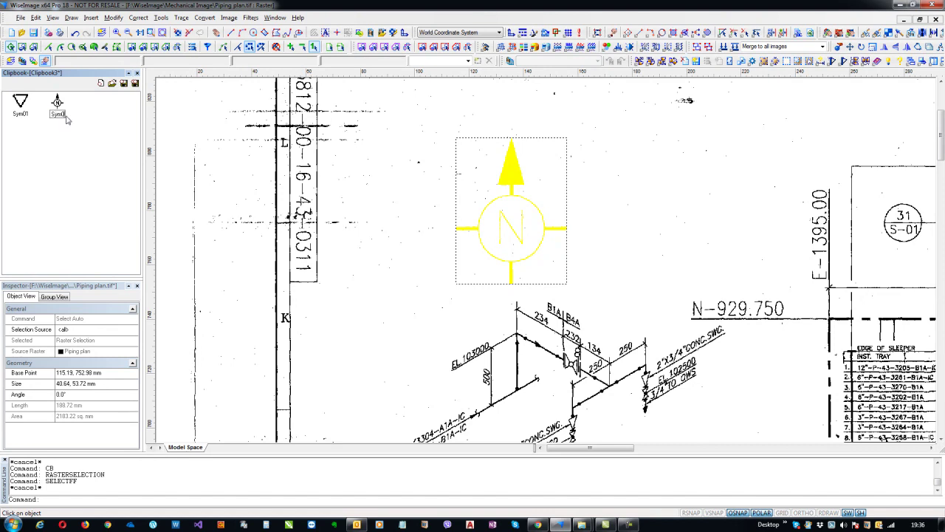
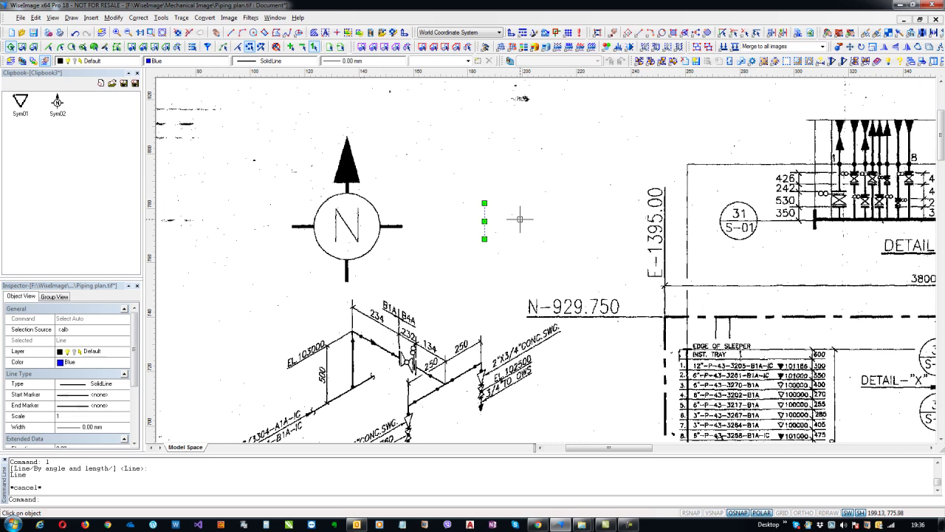
Step: Copy the vertical blue line beside the north arrow about 22 mm horizontally to its right with the movecopy command
type("movecop")
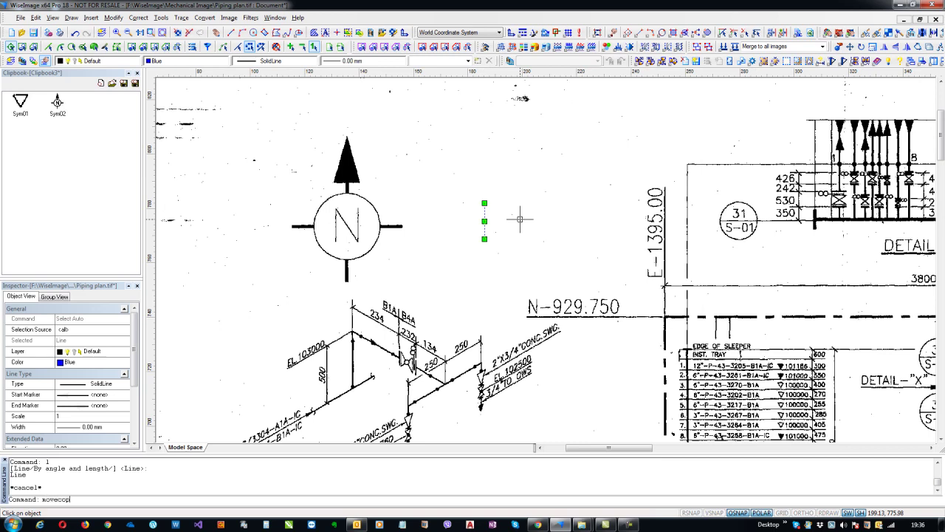
type("y")
key("Return")
left_click(484, 239)
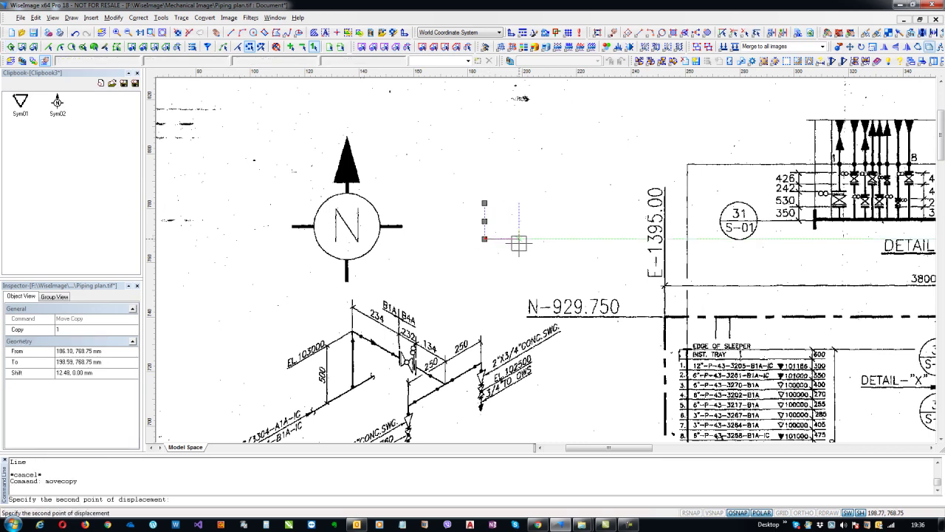
left_click(544, 242)
key("Escape")
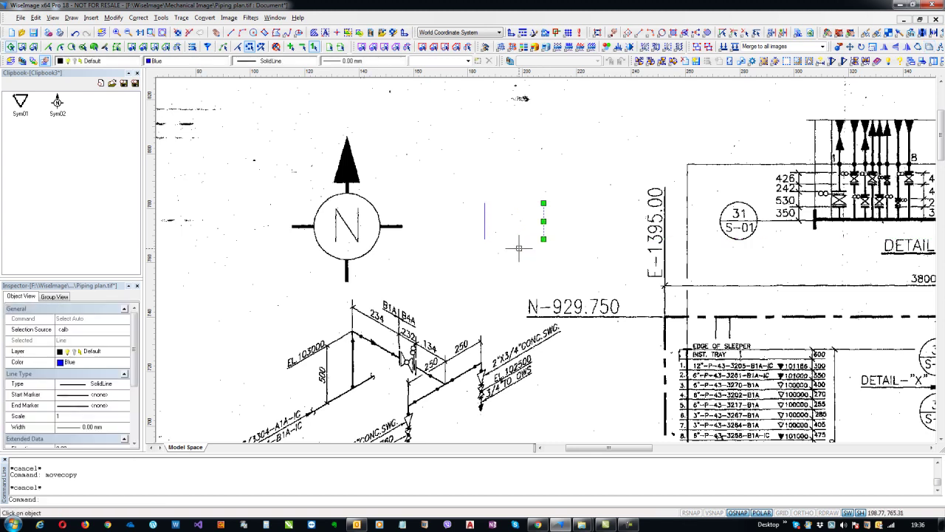
key("Escape")
Step: With vector snapping (VSNAP) enabled, draw two crossing diagonal lines between the opposite endpoints of the vertical lines to form a bow-tie valve symbol
type("l")
key("Return")
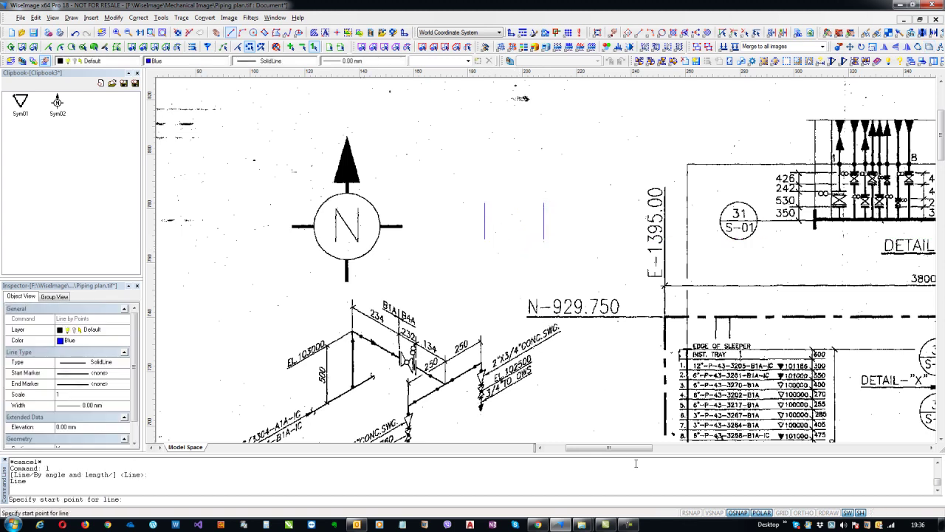
left_click(710, 512)
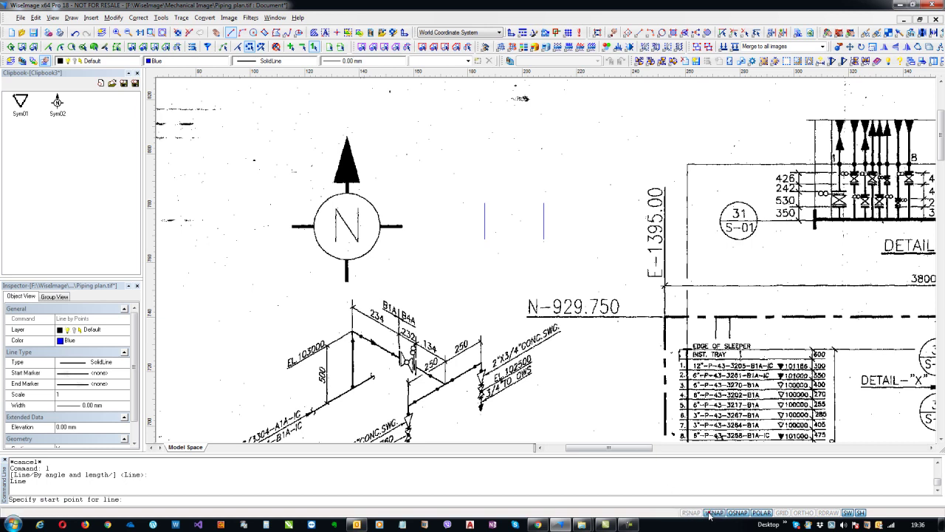
left_click(484, 238)
left_click(543, 203)
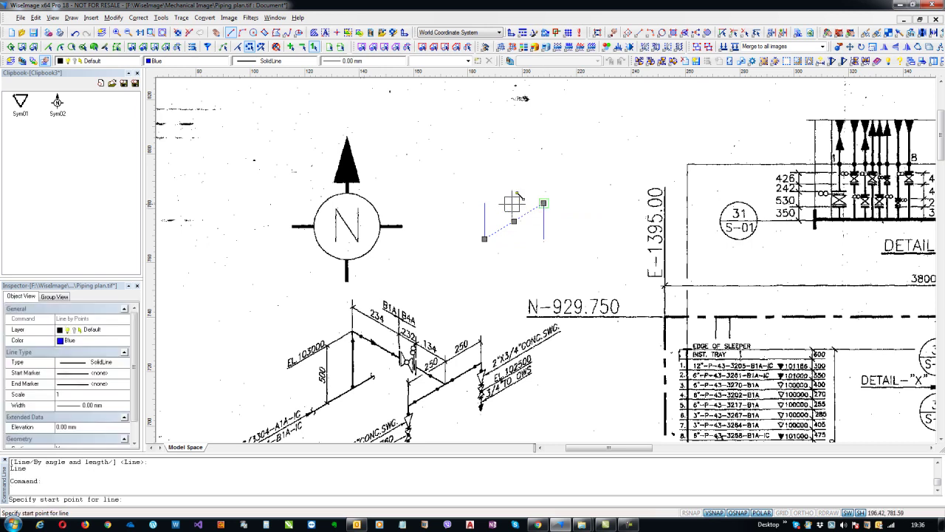
left_click(485, 203)
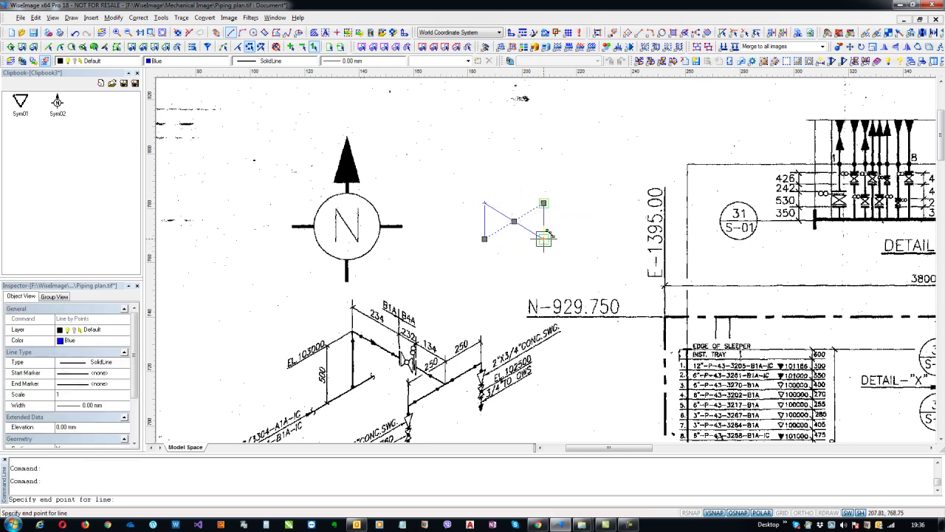
left_click(544, 238)
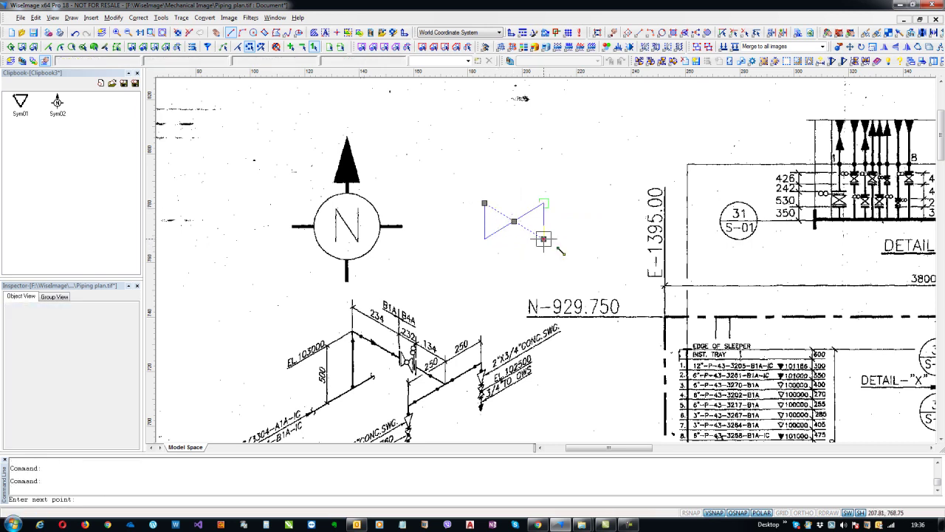
key("Escape")
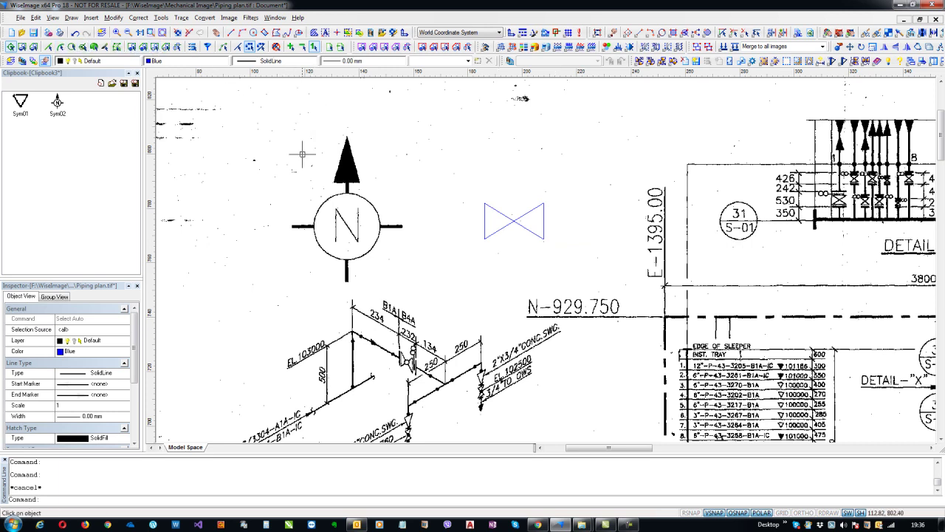
Step: In vector selection mode, select all four lines of the bow-tie valve symbol and add them to the clipbook
middle_click_drag(529, 200, 471, 205)
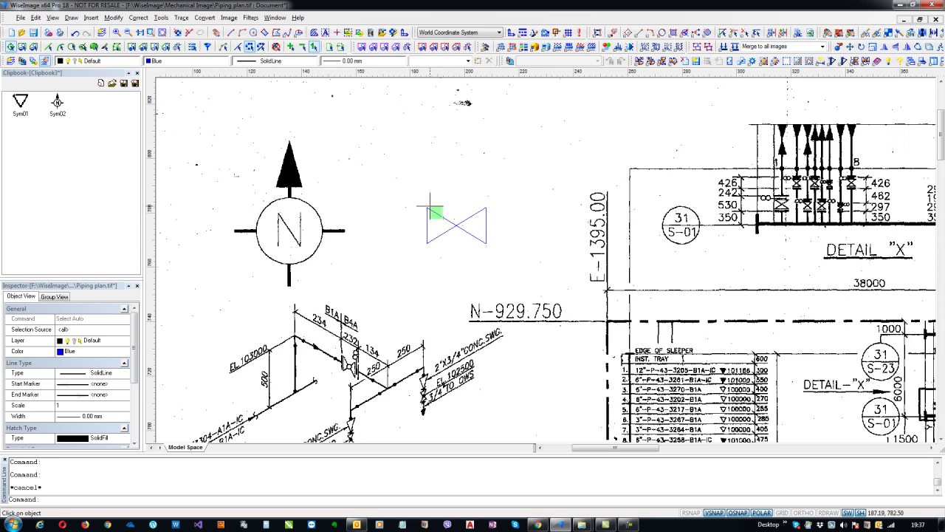
left_click(238, 46)
left_click(430, 229)
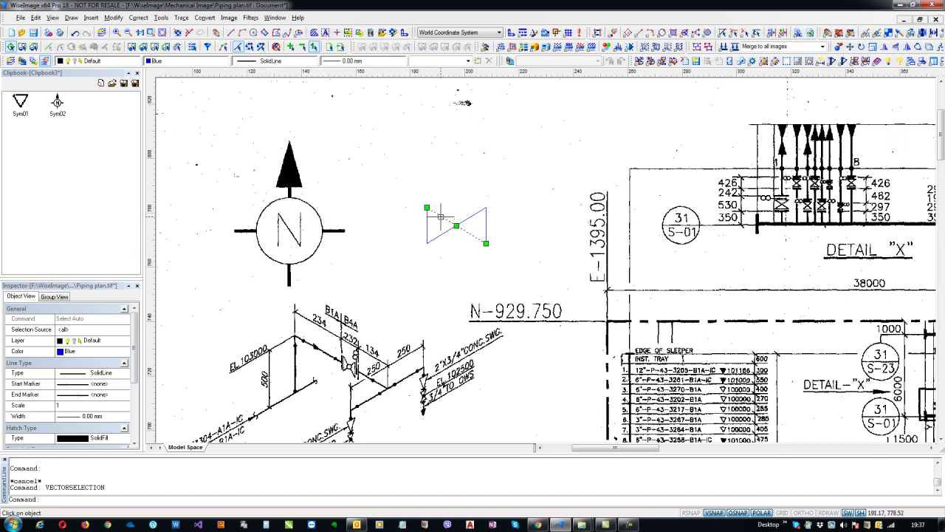
key("Escape")
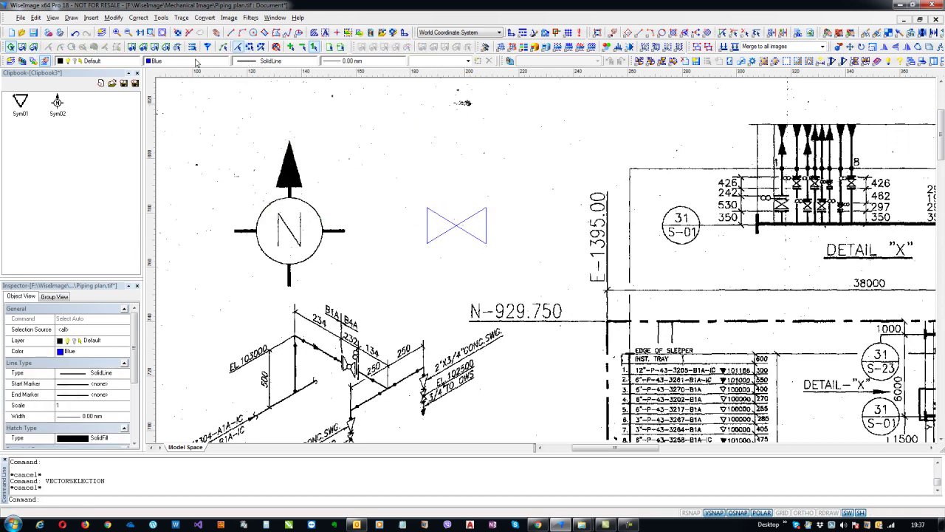
left_click_drag(390, 153, 509, 265)
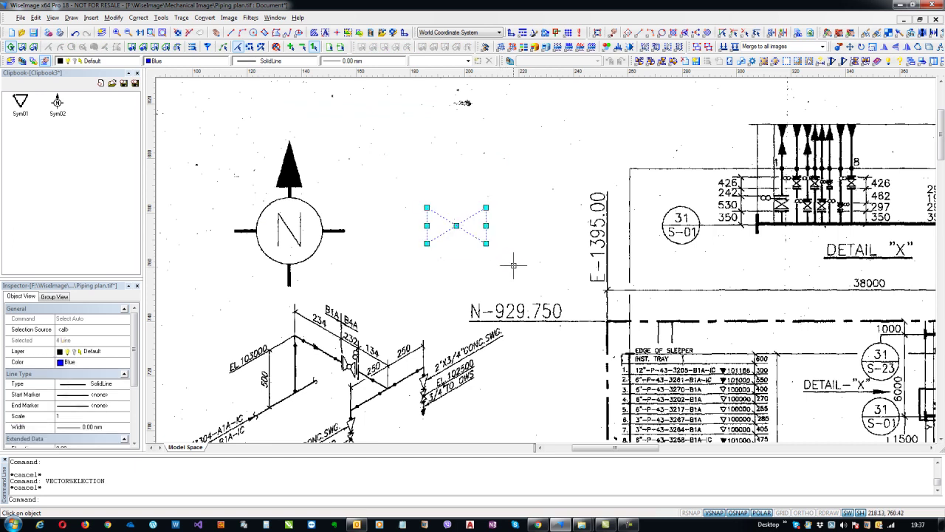
left_click_drag(458, 228, 94, 177)
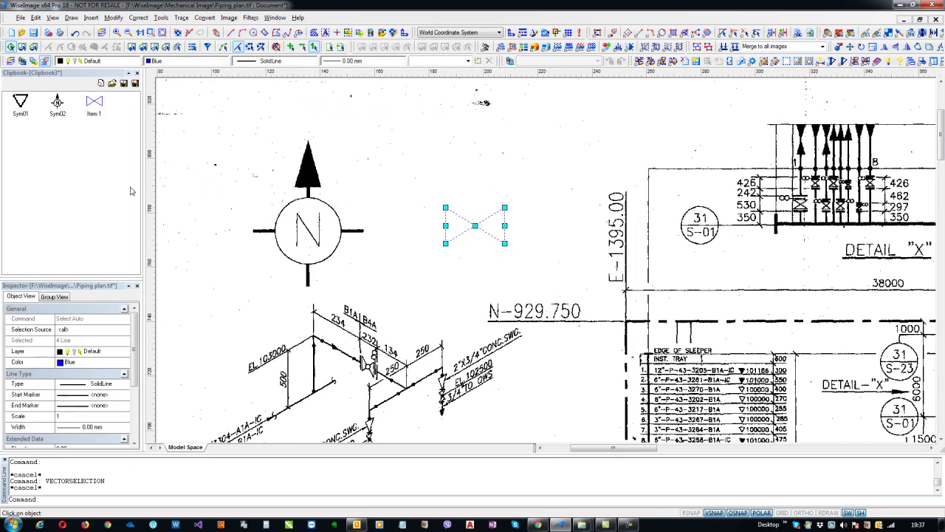
Step: Rename the bow-tie valve symbol's clipbook item to Sym03
middle_click_drag(446, 231, 428, 248)
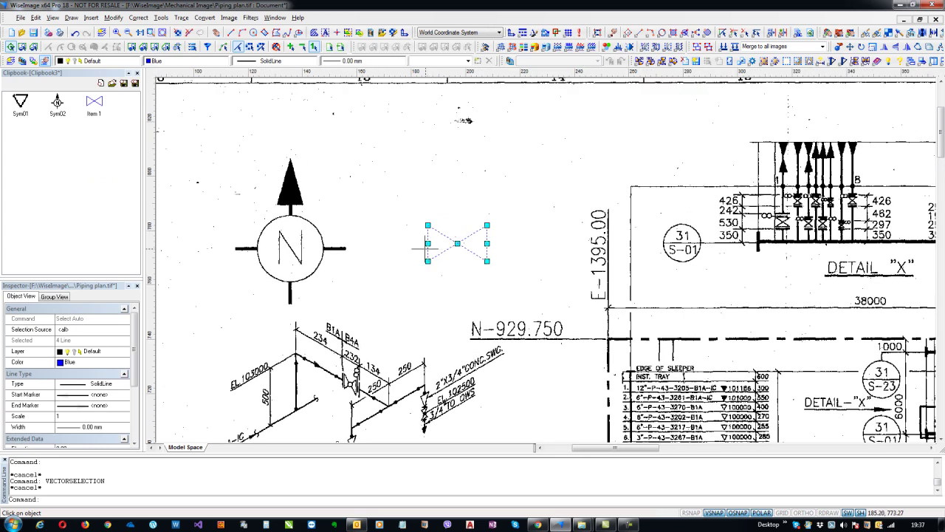
left_click(95, 102)
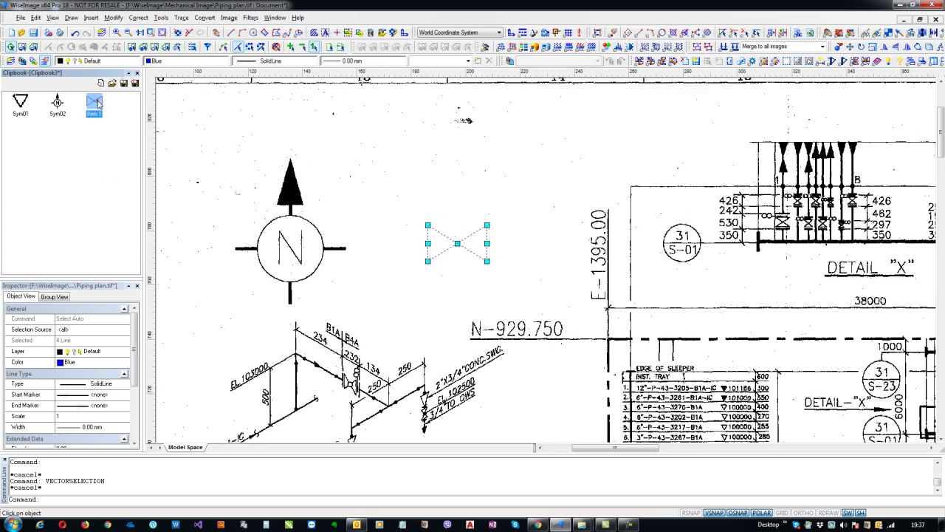
left_click(95, 102)
key("Return")
left_click(20, 106)
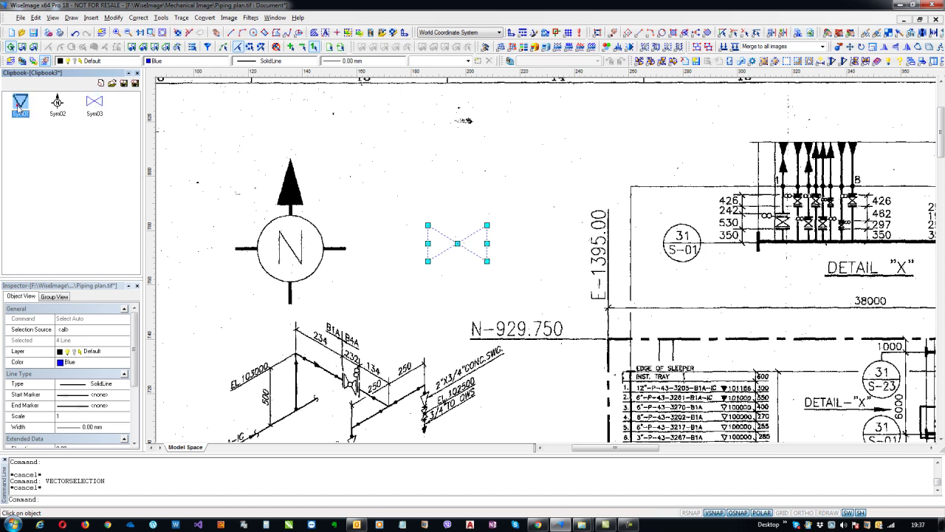
left_click(59, 107)
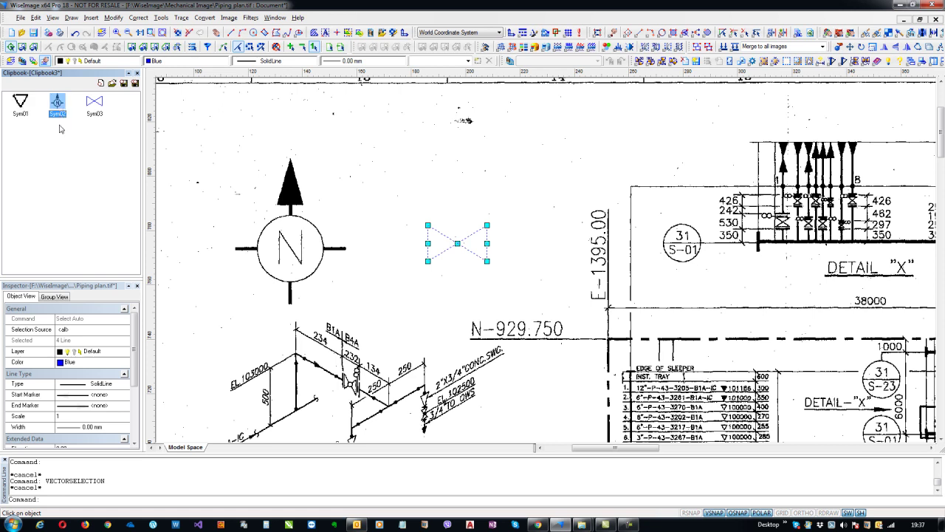
left_click(96, 104)
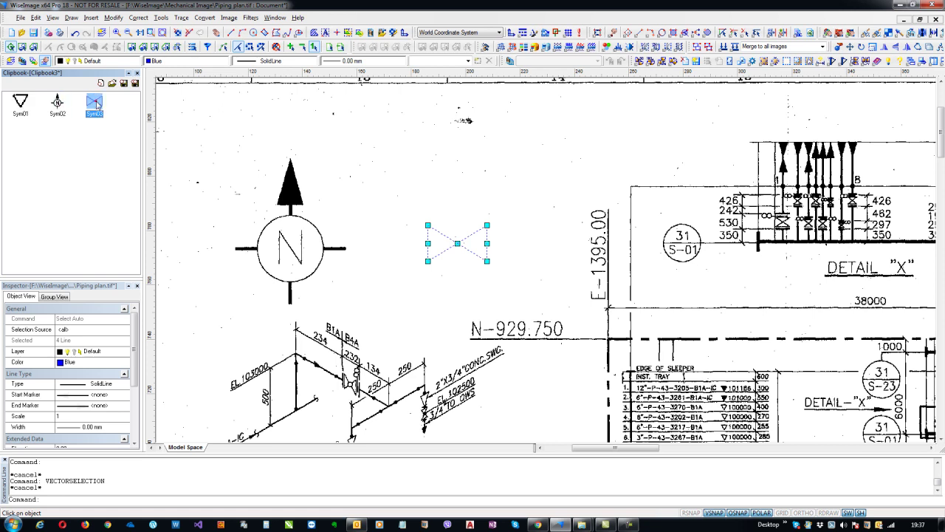
left_click(112, 150)
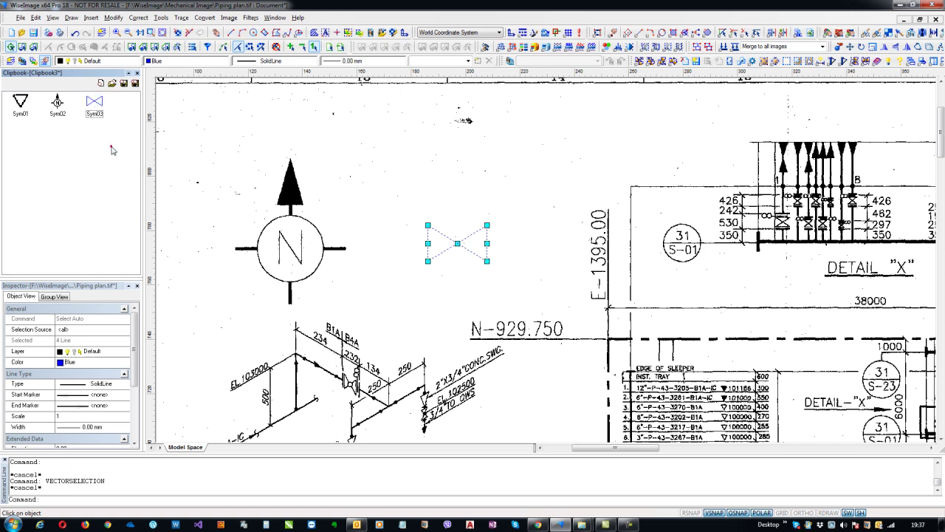
Step: Save the clipbook as Symbol Lib in the root of Local Disk (F:) in Clipbook File (*.clb) format
left_click(135, 84)
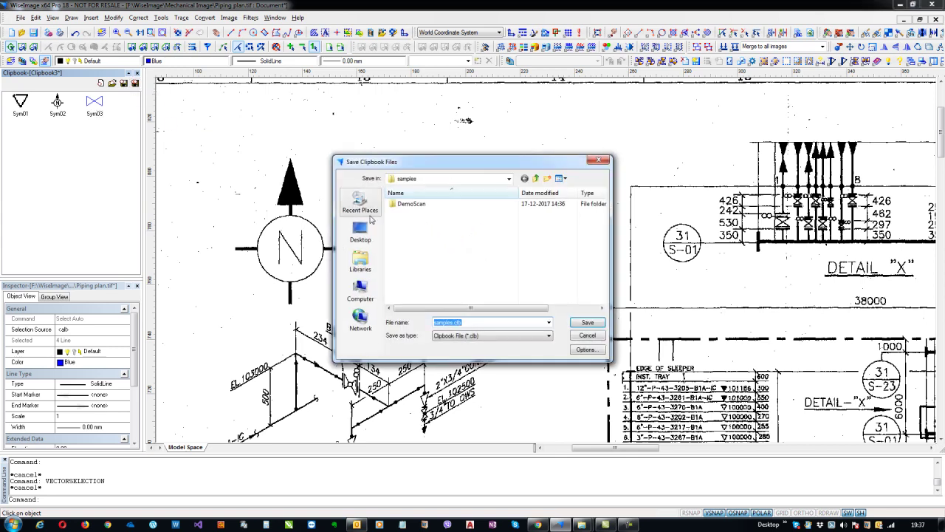
left_click(361, 290)
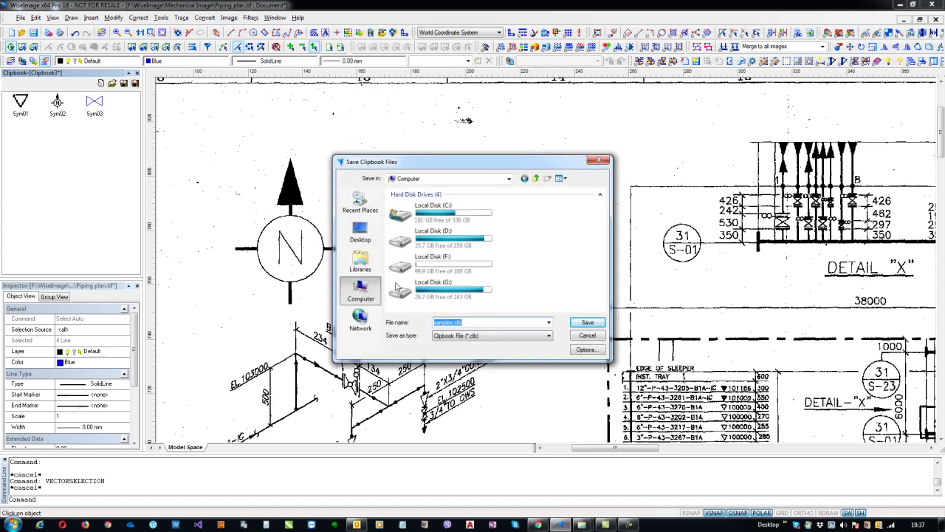
double_click(465, 263)
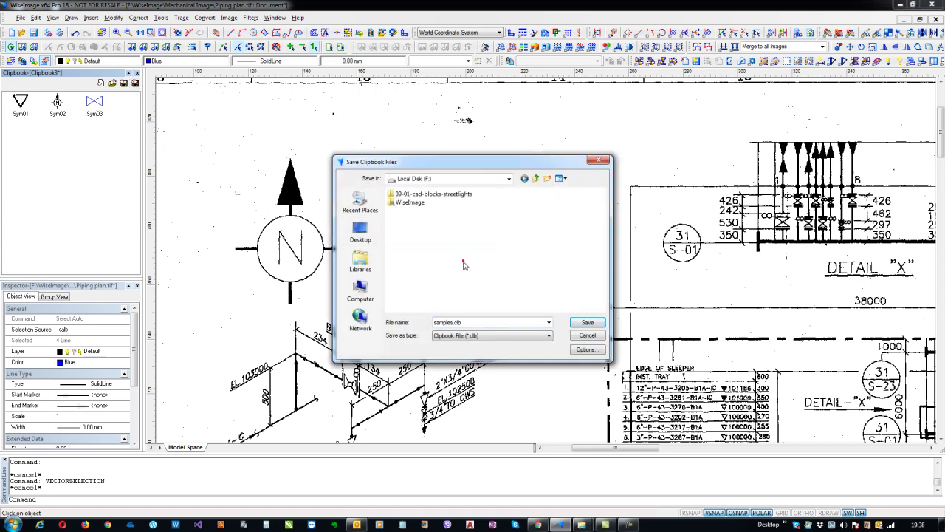
double_click(472, 322)
type("Symbol Lib")
left_click(587, 324)
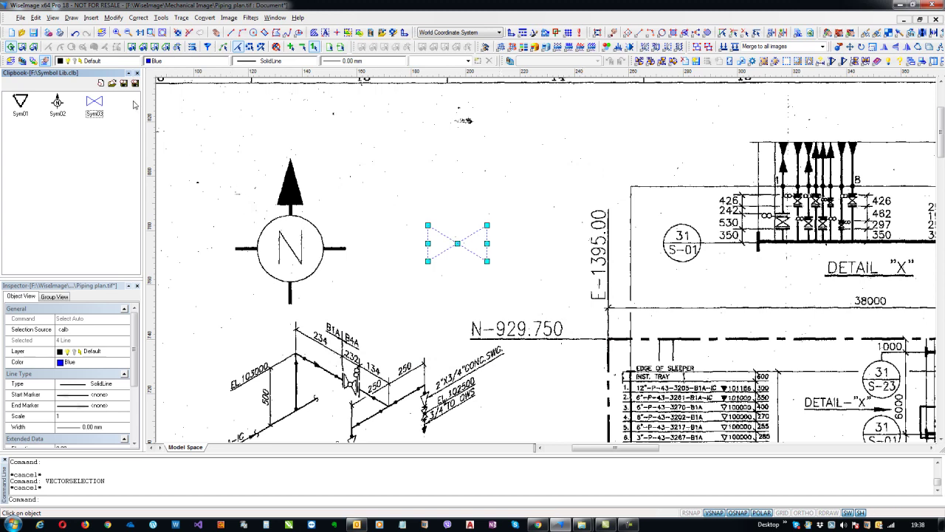
Step: Close the clipbook and delete the four bow-tie valve lines beside the north arrow from the drawing
left_click(137, 72)
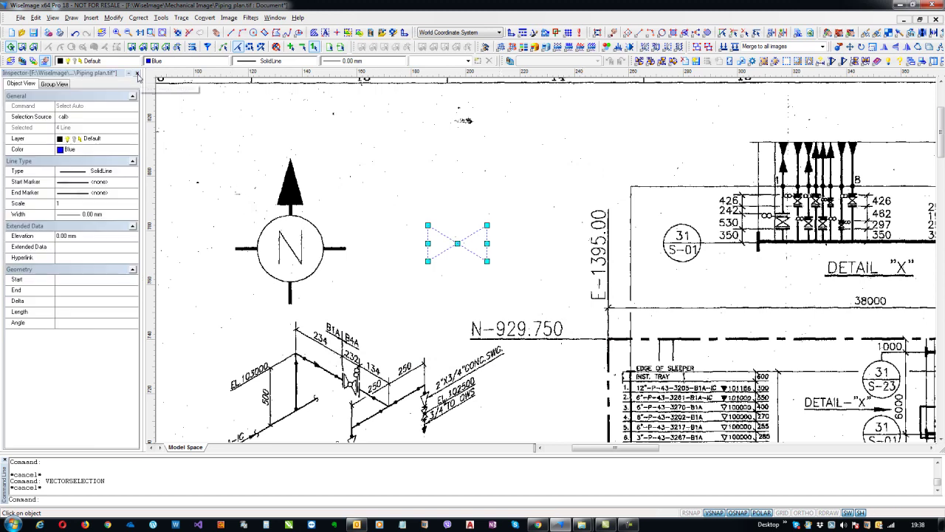
middle_click_drag(477, 178, 458, 199)
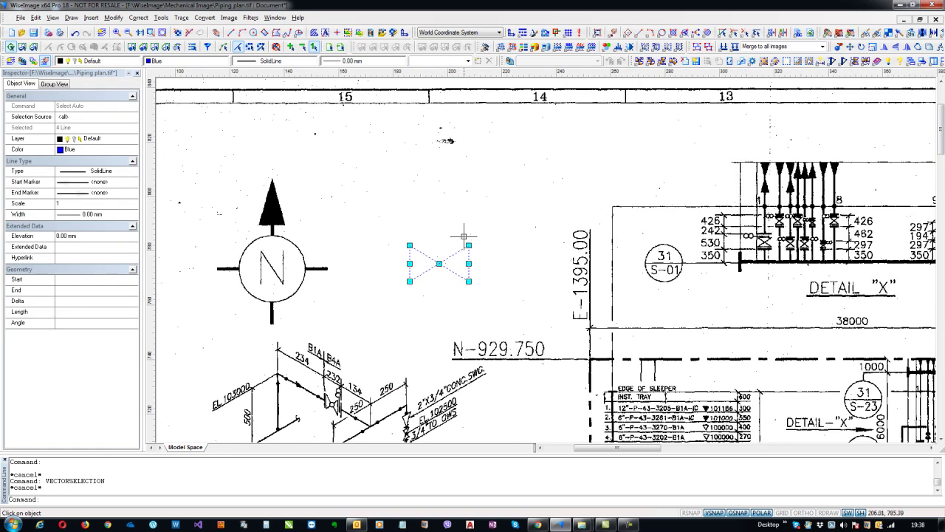
key("Escape")
left_click_drag(488, 313, 399, 213)
key("Delete")
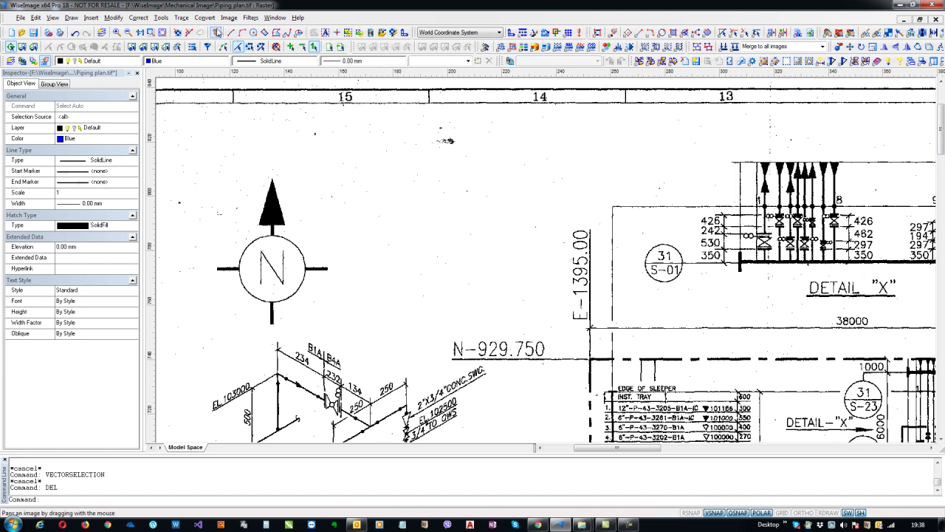
Step: Reopen the clipbook and load Symbol Lib.clb from Local Disk (F:), with all file types listed
left_click(162, 18)
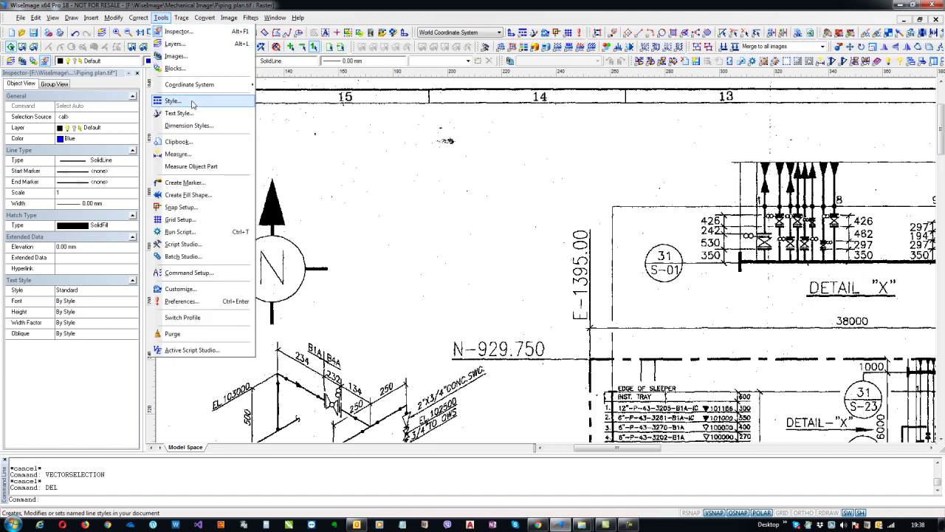
left_click(193, 140)
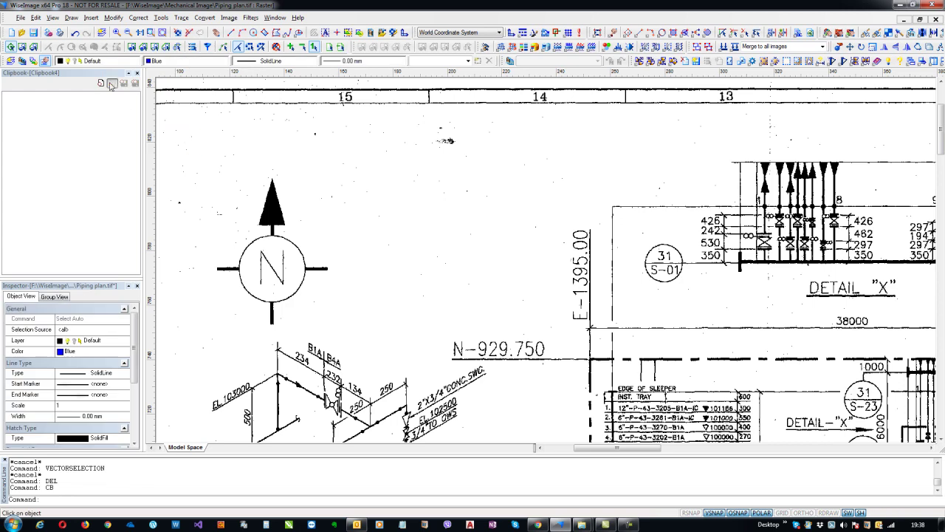
left_click(112, 83)
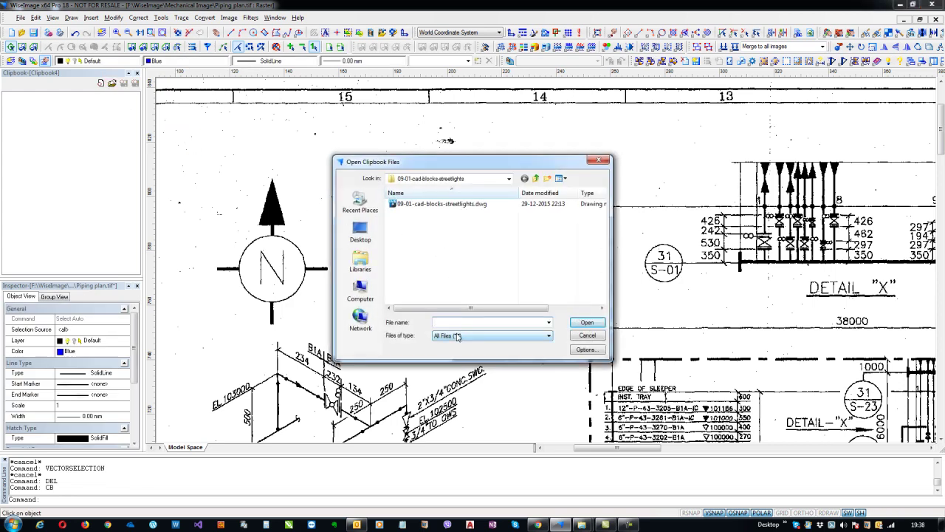
left_click(361, 290)
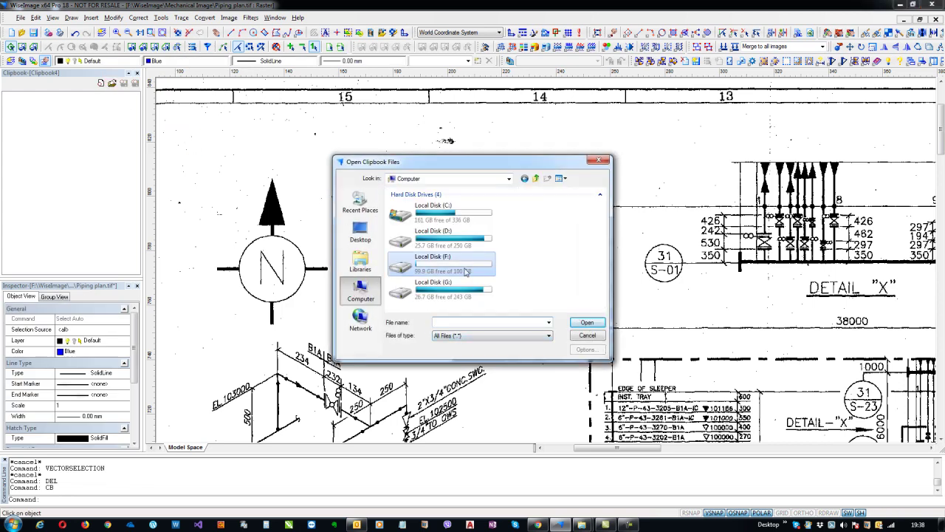
double_click(463, 270)
left_click(489, 336)
left_click(482, 235)
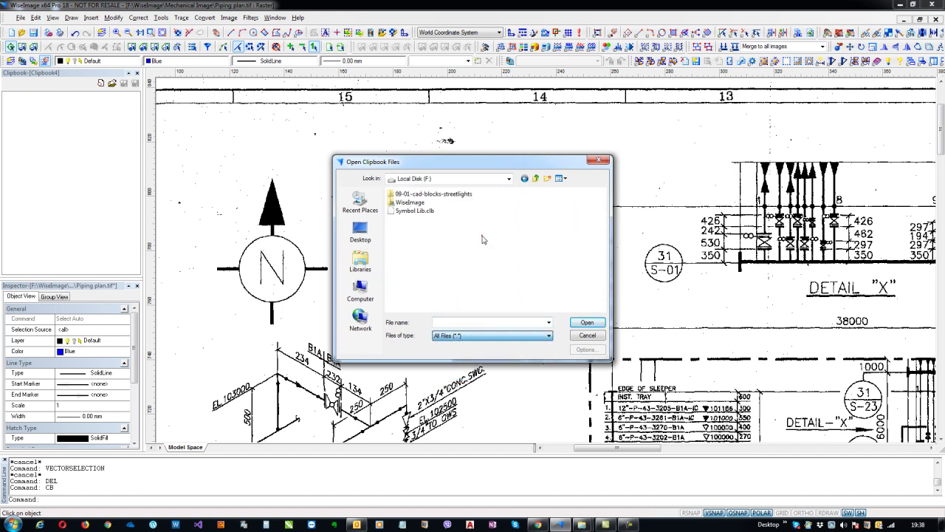
left_click(430, 211)
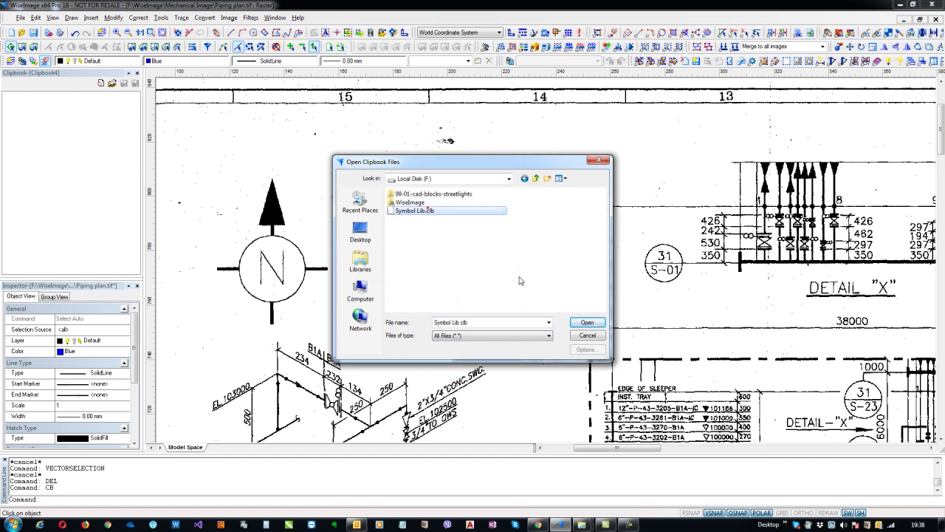
left_click(587, 322)
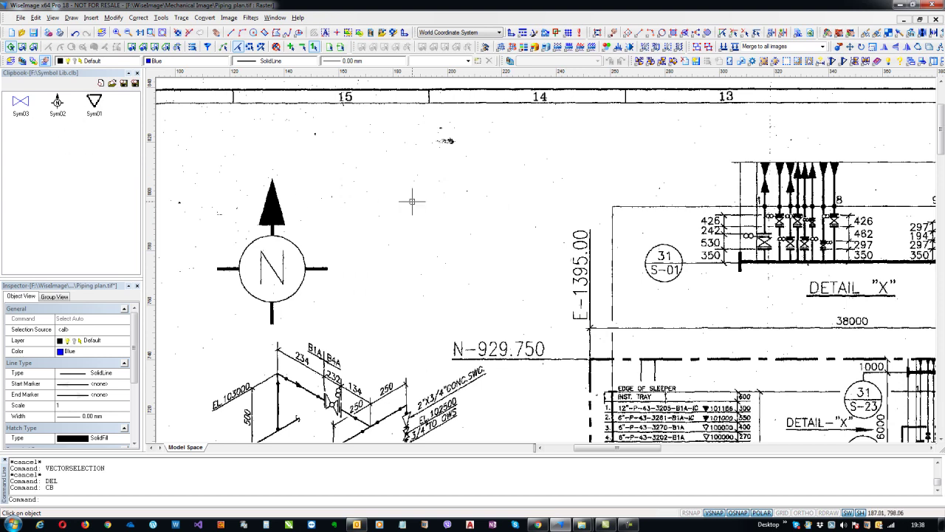
Step: Insert three copies of the Sym03 valve symbol into the blank area beside and below the north arrow, then clear the selection
scroll(274, 184, "down", 6)
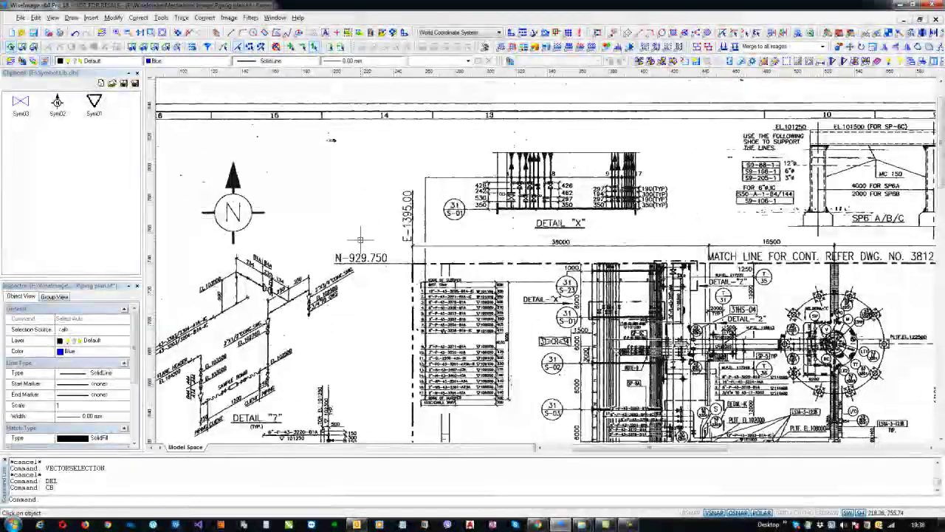
middle_click_drag(360, 239, 392, 158)
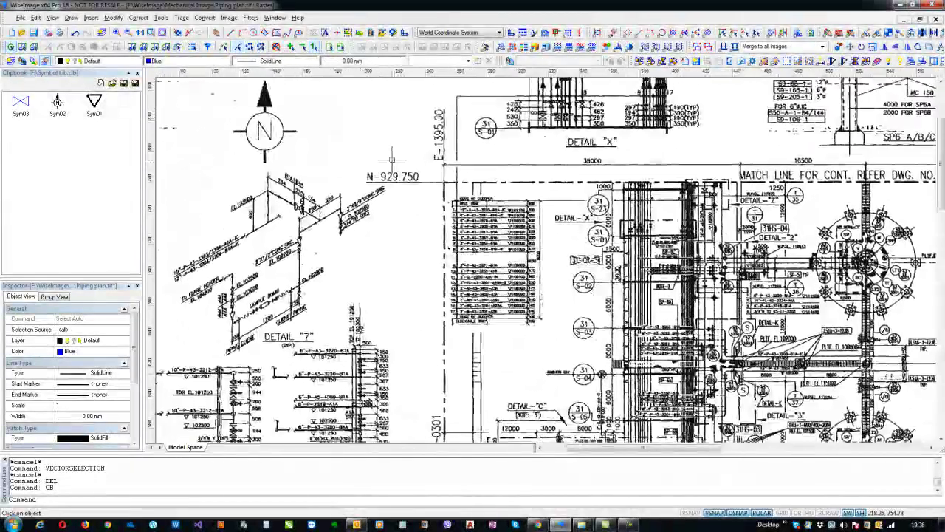
left_click(21, 105)
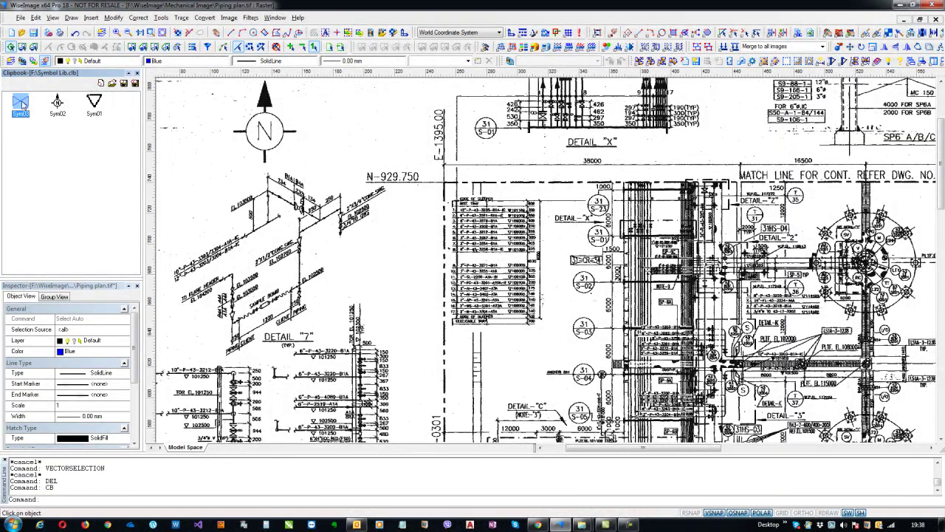
mouse_move(21, 105)
left_mouse_down()
mouse_move(155, 135)
mouse_move(352, 127)
left_mouse_up()
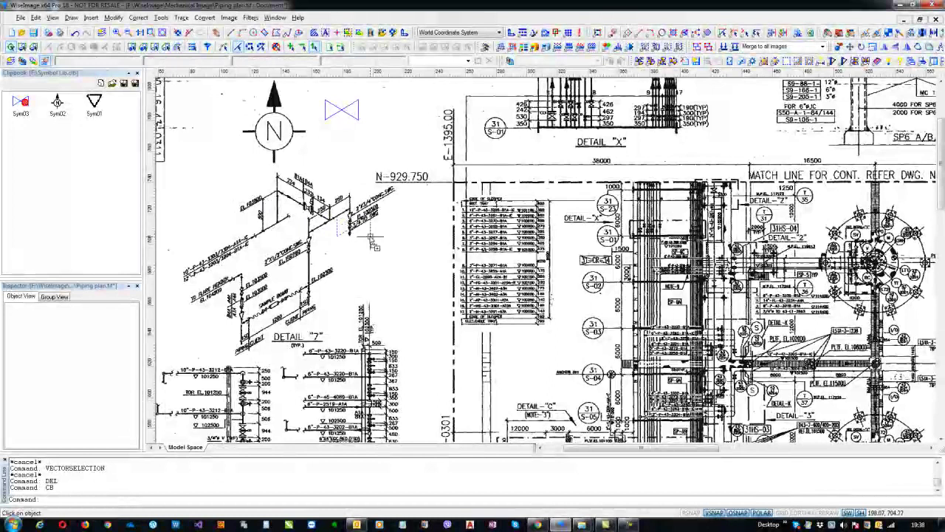
left_click_drag(373, 244, 390, 252)
left_click(391, 252)
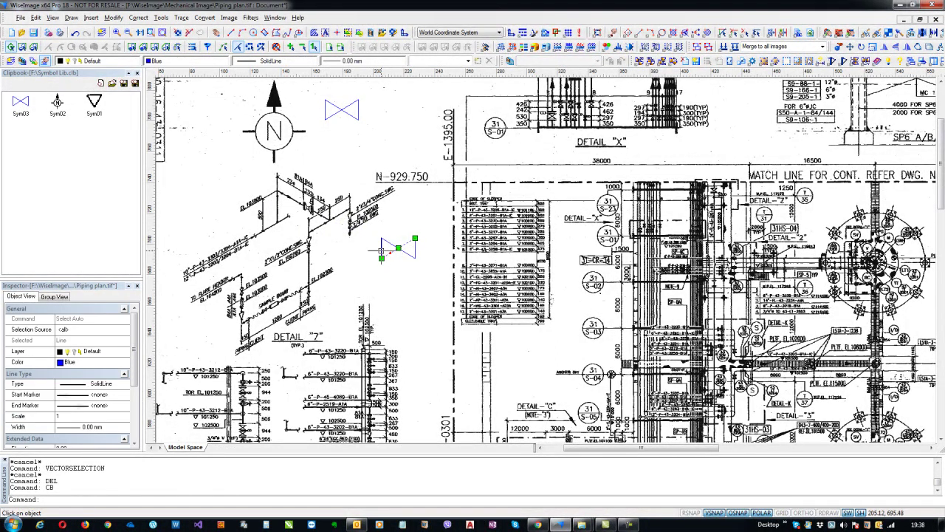
left_click(382, 249)
mouse_move(26, 114)
left_mouse_down()
mouse_move(184, 148)
mouse_move(376, 164)
left_mouse_up()
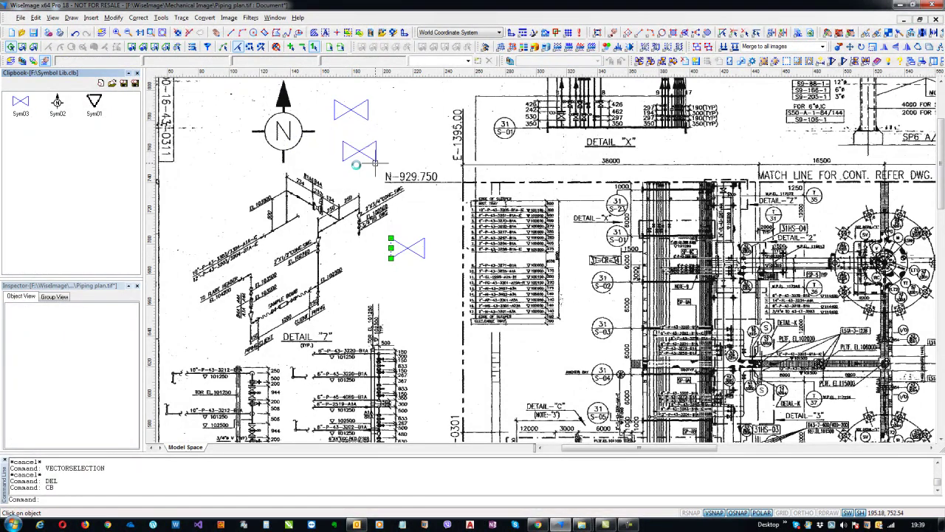
mouse_move(362, 179)
middle_mouse_down()
mouse_move(435, 228)
mouse_move(421, 249)
middle_mouse_up()
key("Escape")
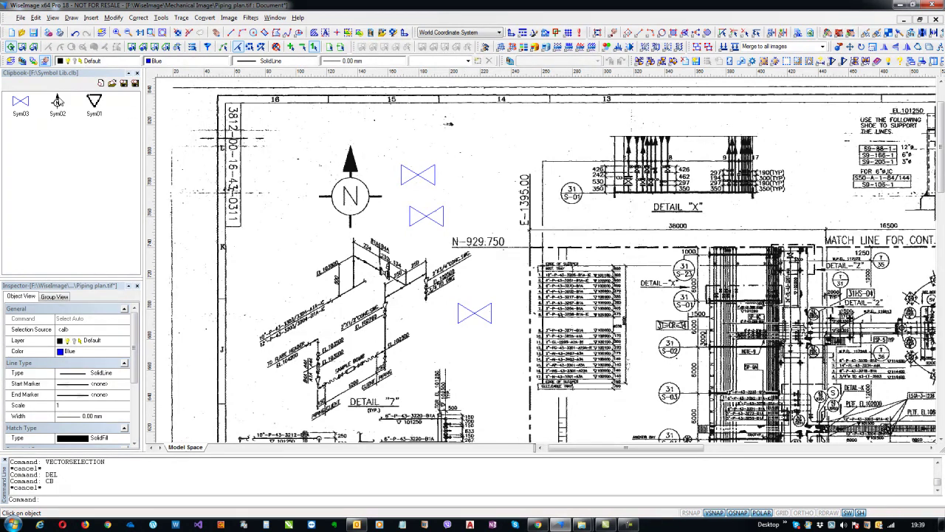
Step: Insert the Sym02 north arrow symbol into the blank area to the right of the existing north arrow and valve symbols
left_click(57, 103)
left_click_drag(57, 108, 509, 163)
middle_click_drag(506, 162, 523, 201)
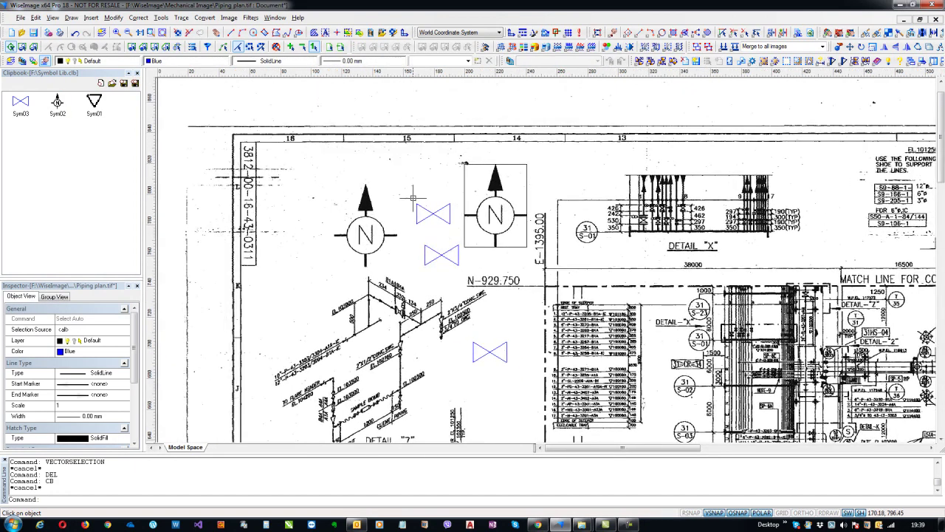
Step: Insert the Sym01 triangle symbol into the blank area to the left of the original north arrow
left_click(94, 104)
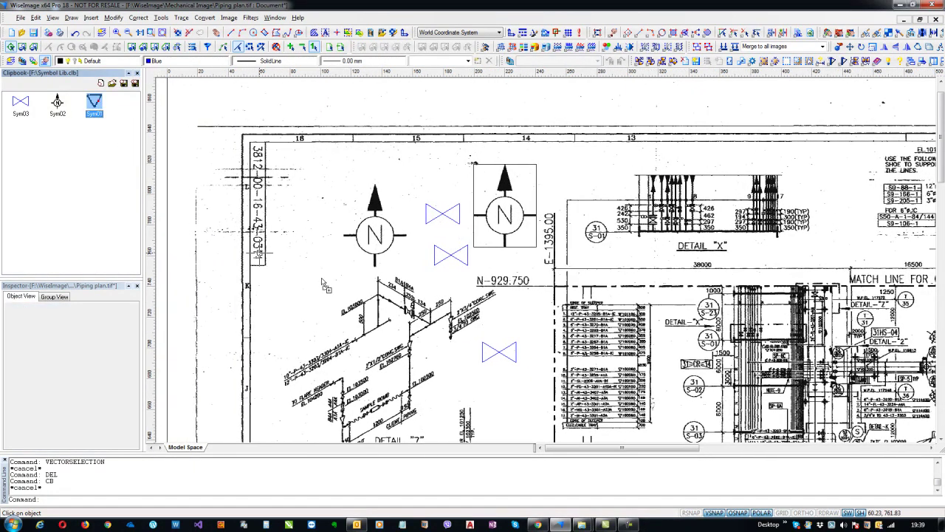
left_click(295, 266)
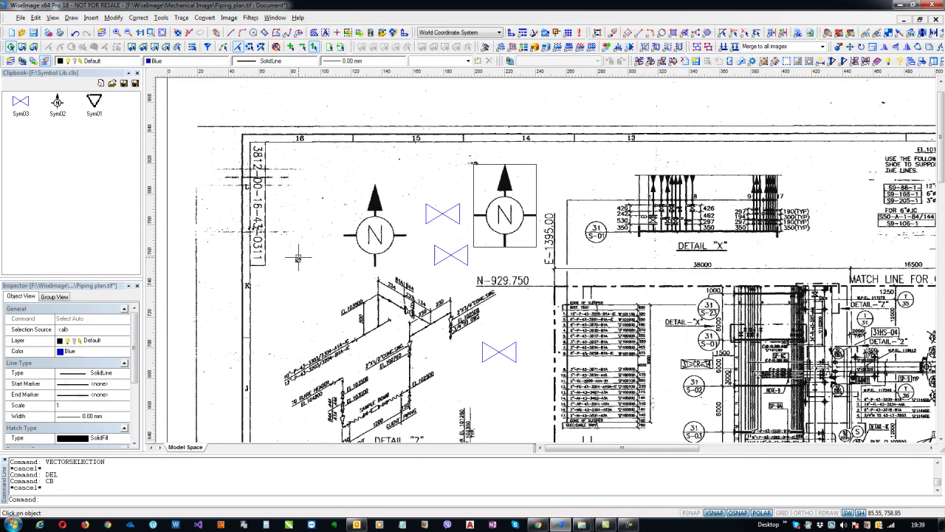
scroll(296, 267, "up", 4)
scroll(295, 282, "down", 3)
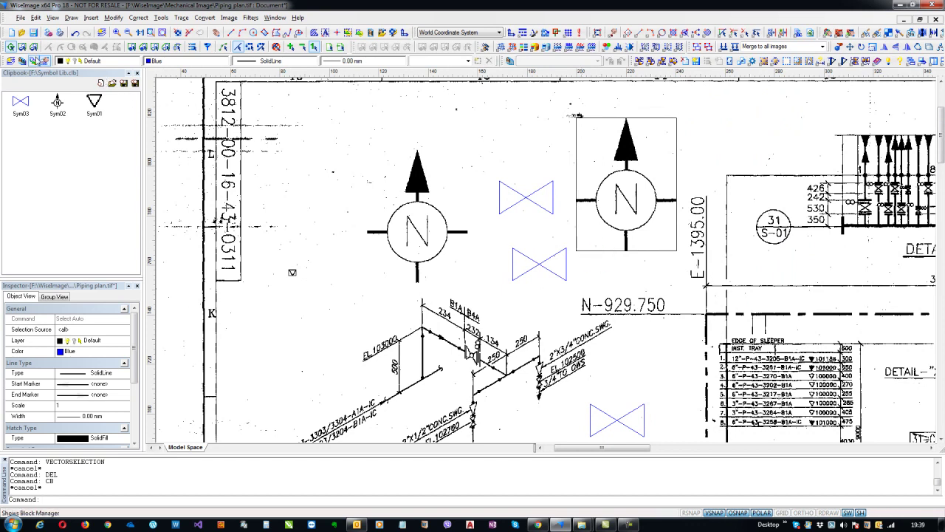
Step: Select the inserted triangle and north arrow rasters together with the piping plan raster and combine them into a new image from the selection
left_click_drag(311, 280, 216, 200)
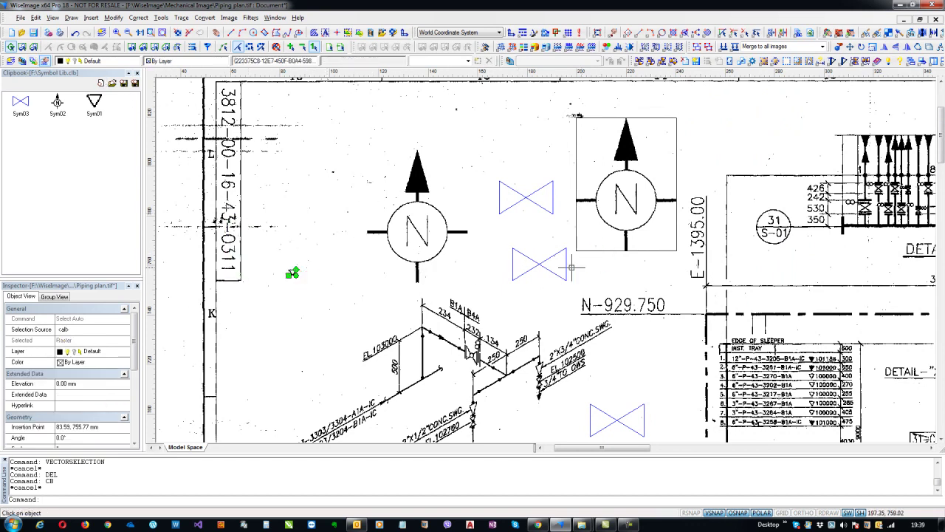
left_click(593, 242)
scroll(594, 242, "down", 2)
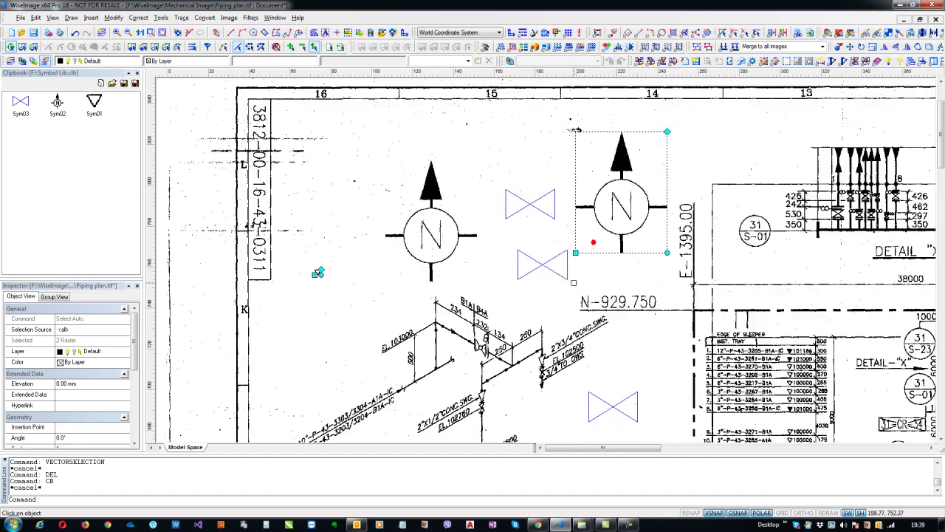
middle_click_drag(453, 128, 447, 245)
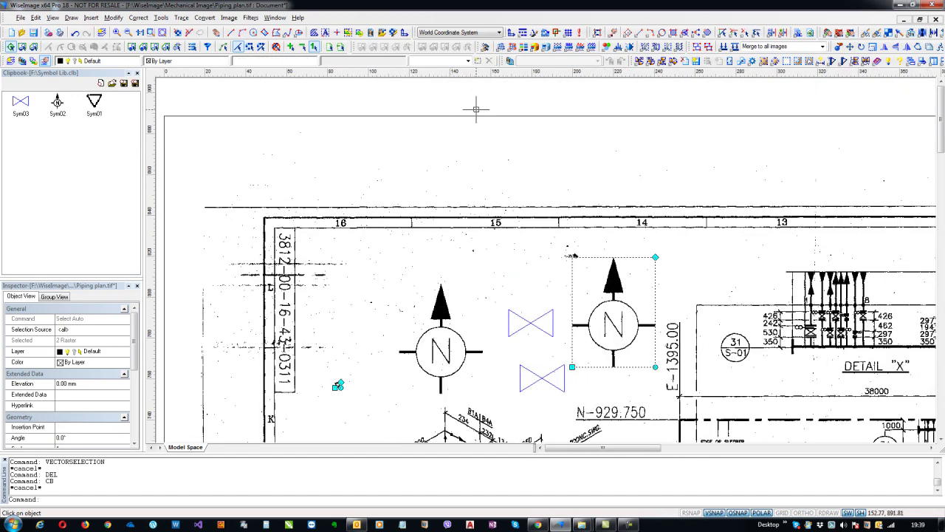
left_click_drag(476, 109, 427, 151)
middle_click_drag(470, 277, 451, 205)
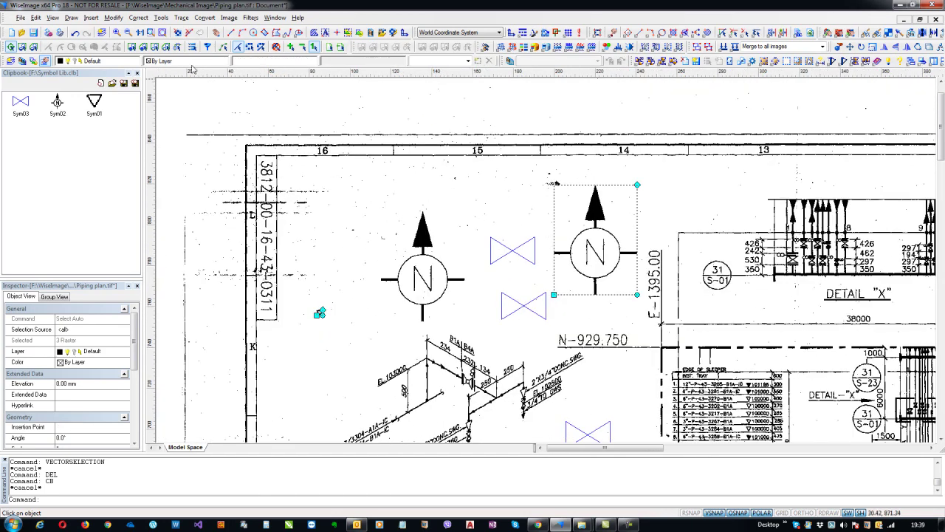
left_click(90, 18)
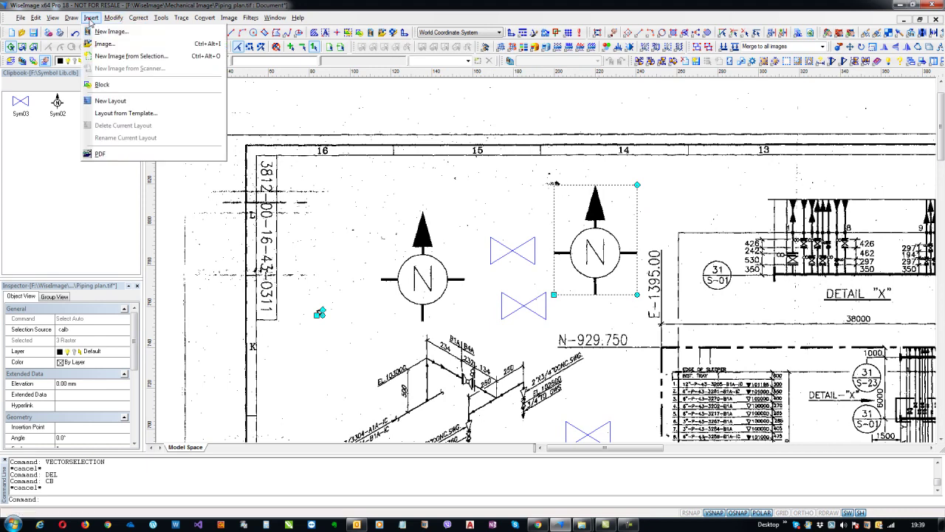
left_click(130, 56)
scroll(347, 268, "up", 2)
scroll(522, 258, "up", 2)
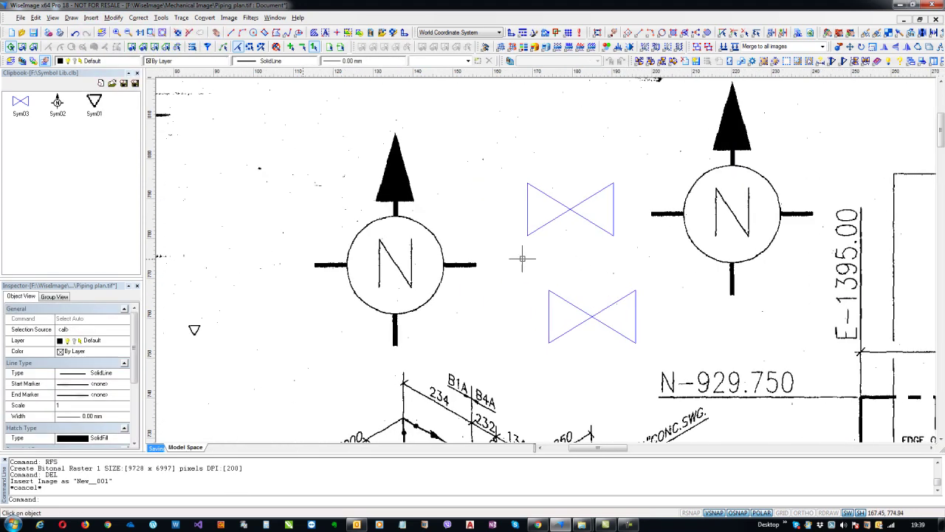
middle_click_drag(275, 287, 376, 268)
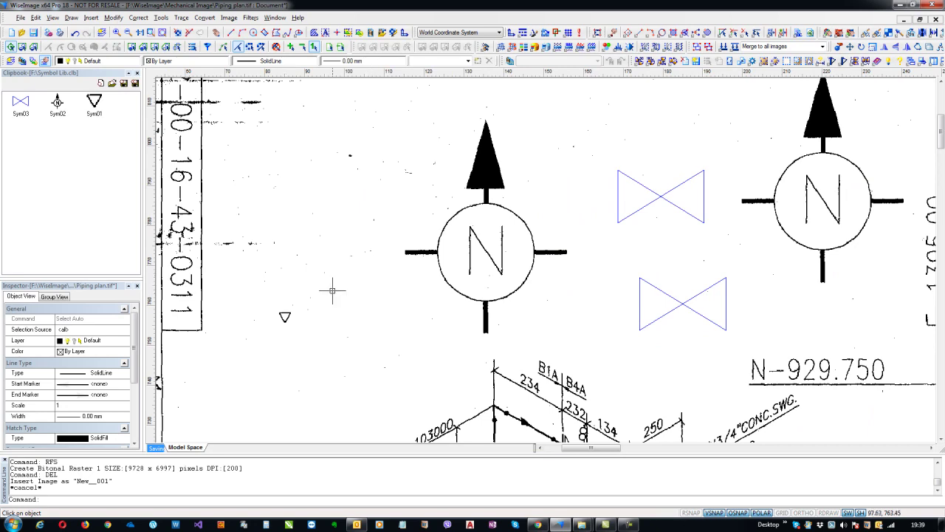
scroll(287, 256, "down", 2)
middle_click_drag(502, 261, 384, 251)
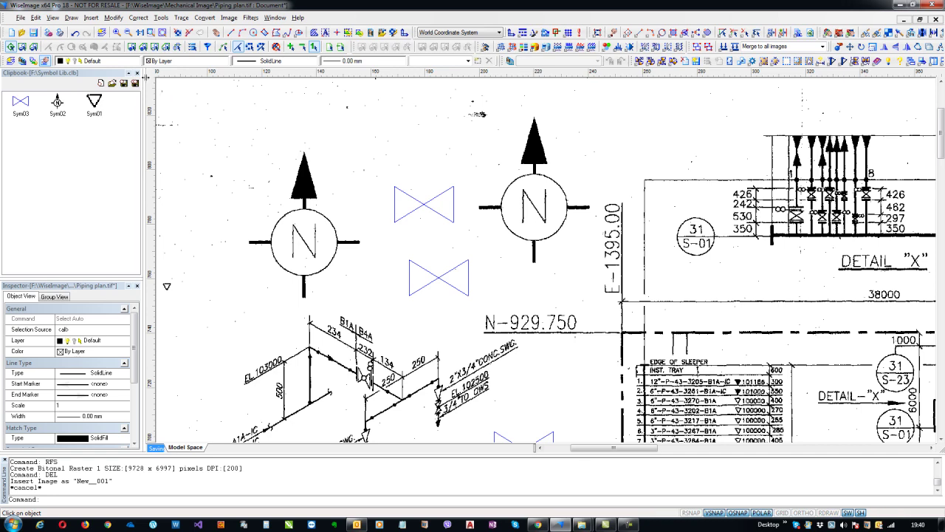
Step: Load the 09-01-cad-blocks-streetlights.dwg file into the clipbook as a symbol library
left_click(112, 83)
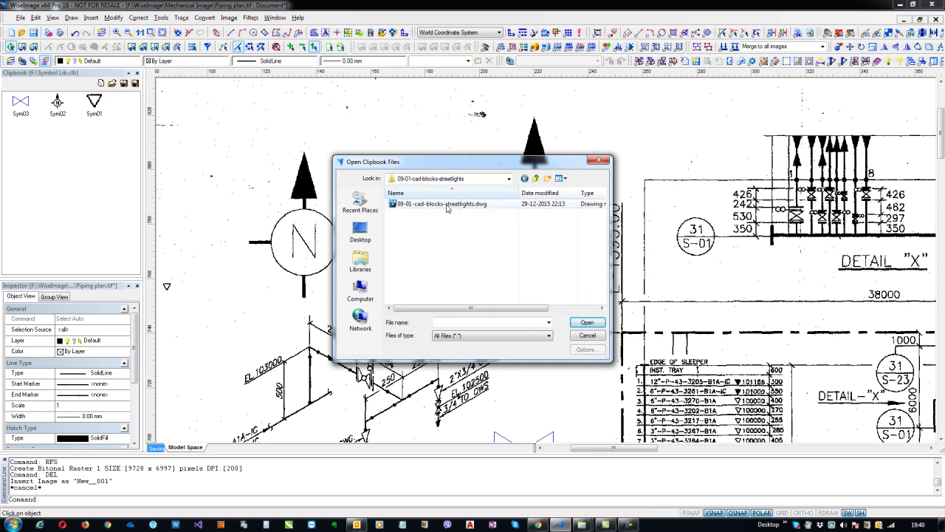
left_click(479, 207)
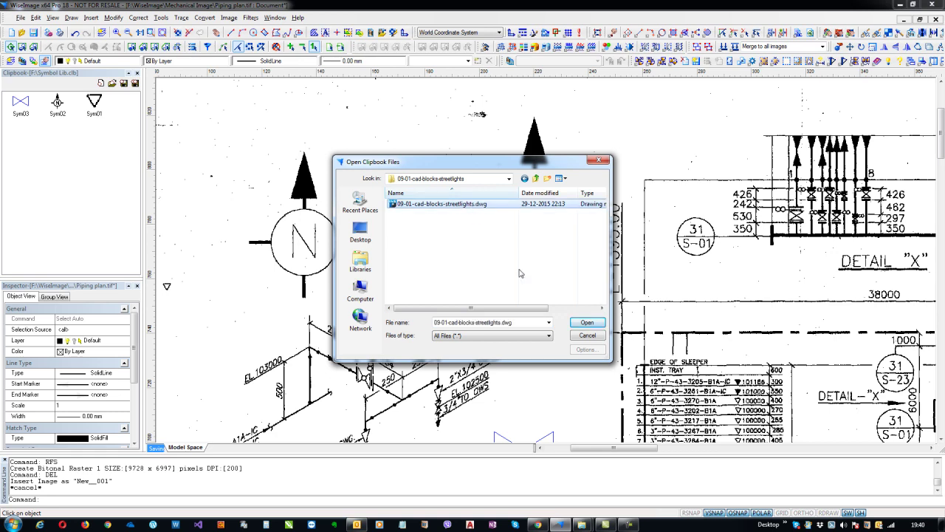
left_click(586, 323)
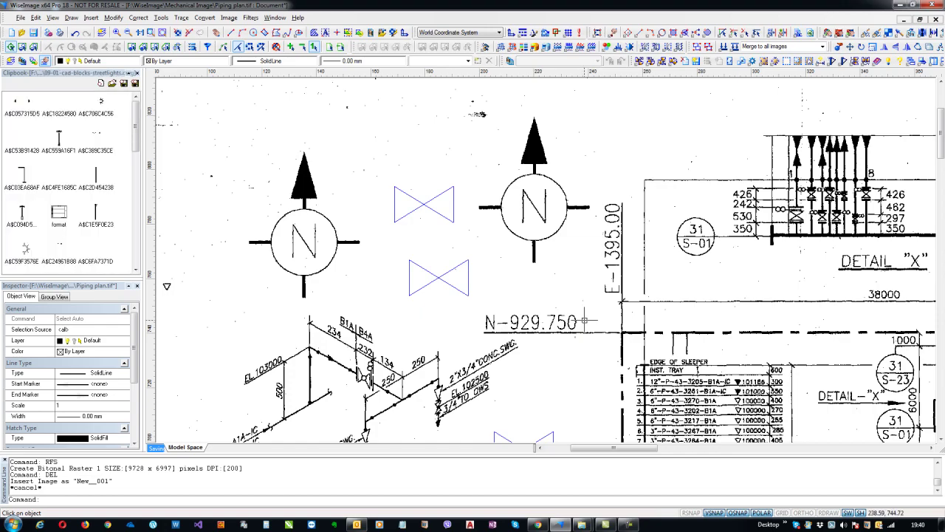
Step: Insert the A$C3CD52928 double-headed light symbol into the blank model space below the small single-arm streetlight plan symbol
scroll(382, 274, "down", 3)
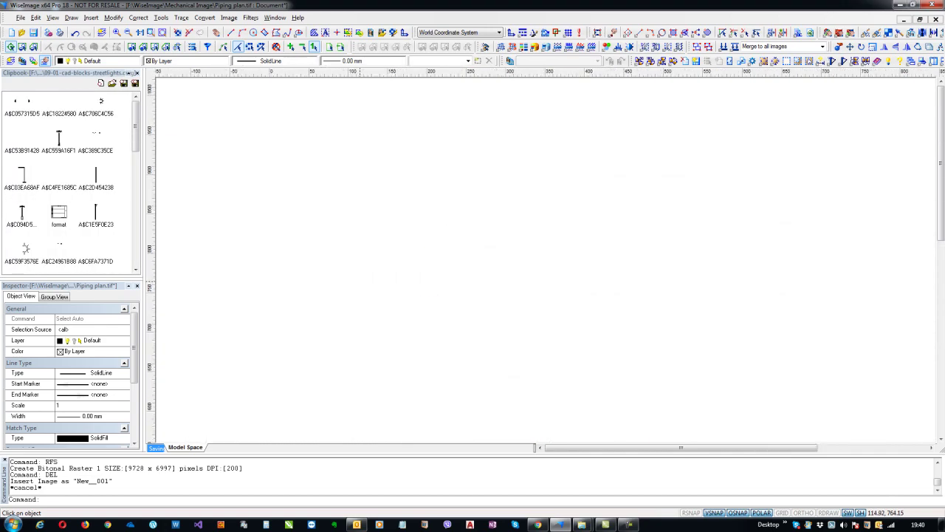
scroll(475, 225, "down", 5)
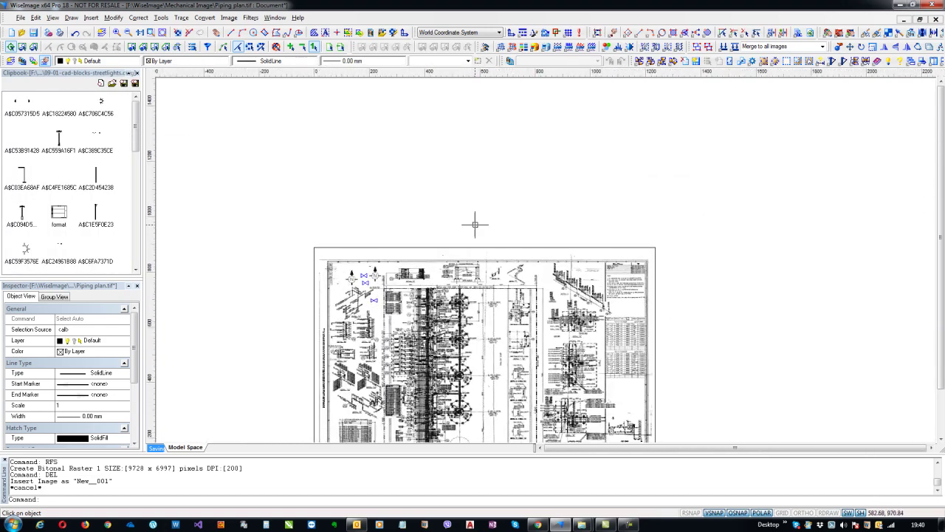
middle_click_drag(651, 290, 278, 272)
middle_click_drag(431, 276, 322, 275)
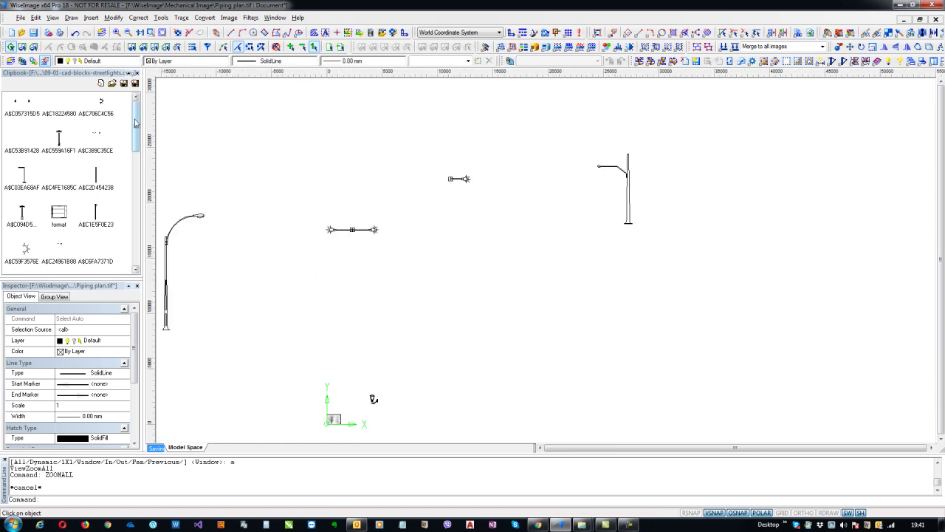
mouse_move(134, 119)
left_mouse_down()
mouse_move(137, 241)
mouse_move(154, 115)
left_mouse_up()
mouse_move(135, 121)
left_mouse_down()
mouse_move(135, 147)
mouse_move(133, 118)
left_mouse_up()
left_click_drag(136, 137, 136, 256)
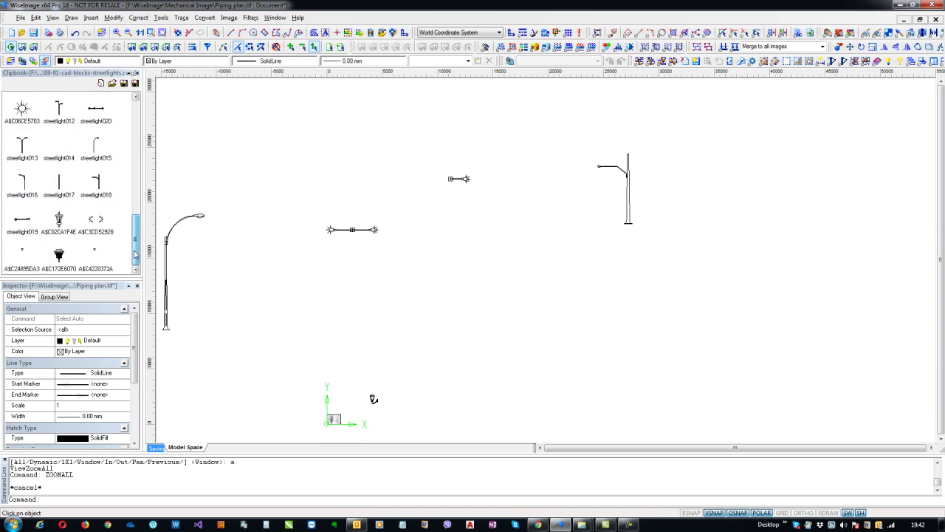
left_click_drag(96, 221, 459, 242)
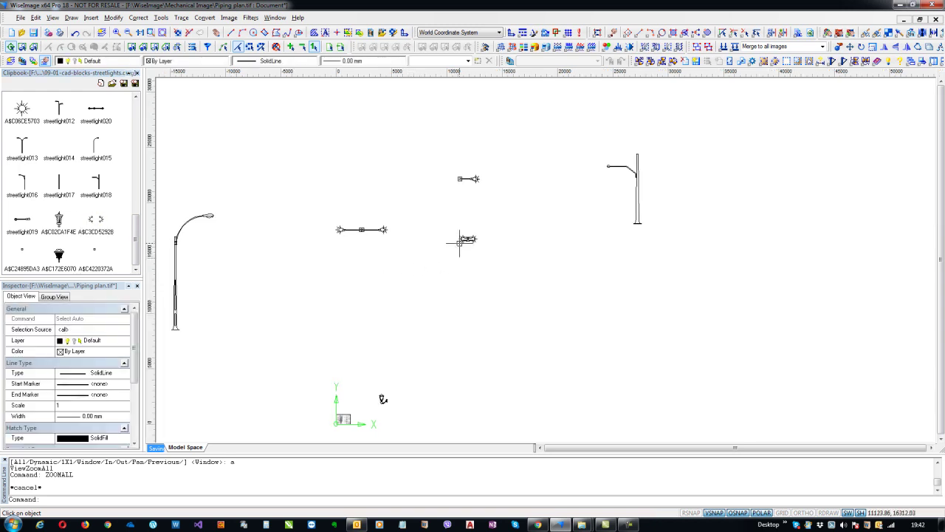
Step: Select the inserted double-headed light and check its object type in the properties, then clear the selection
scroll(460, 243, "up", 9)
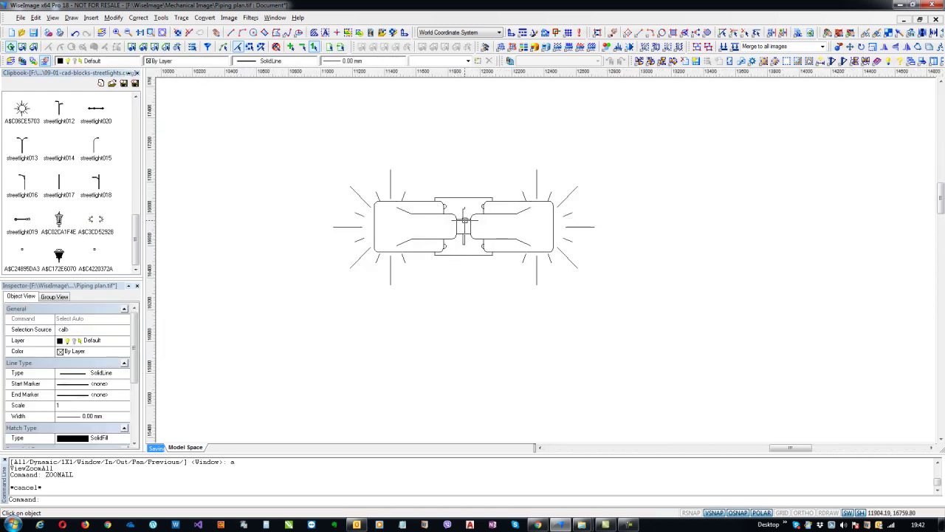
left_click(464, 220)
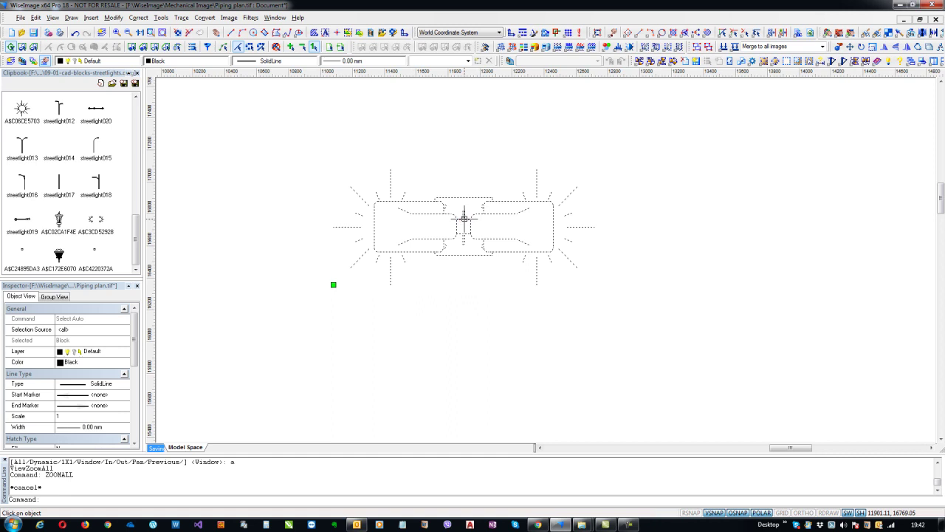
left_click(73, 341)
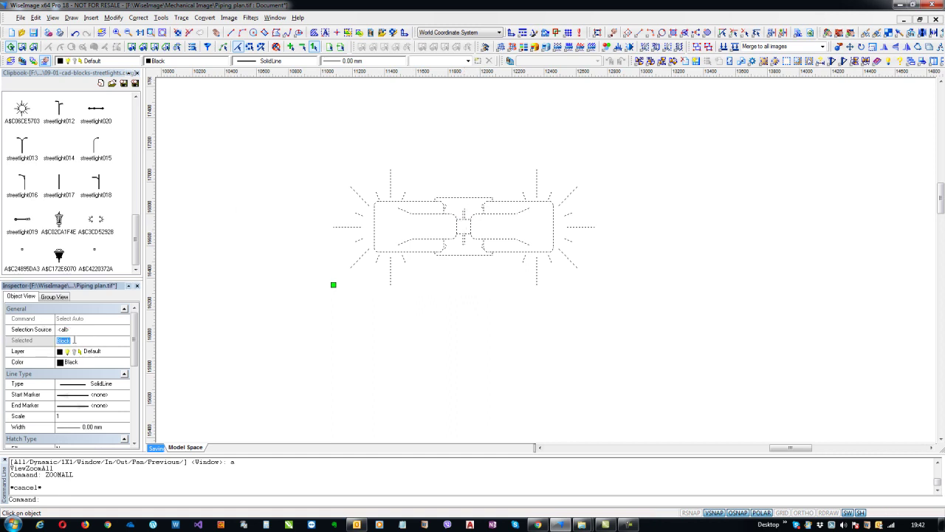
key("Escape")
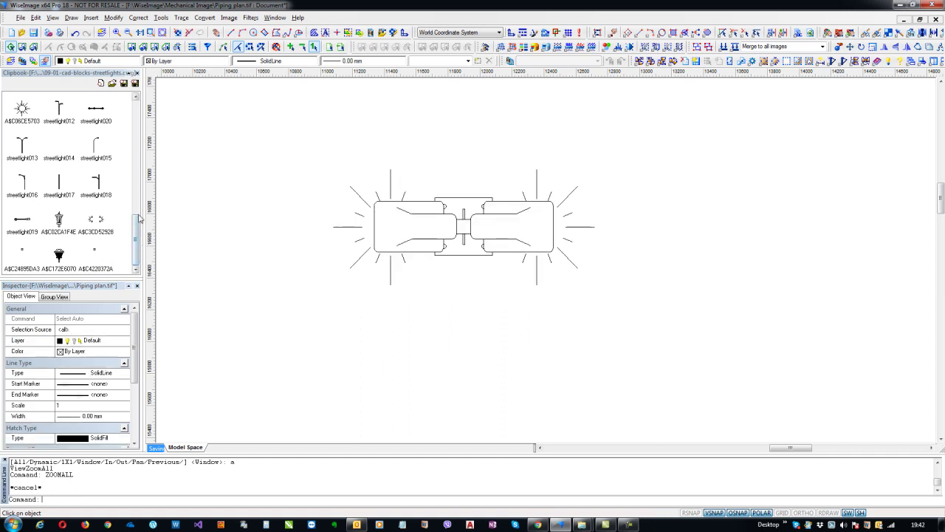
Step: Insert the A$C59F3576E single-headed light symbol and move it to the blank area below and right of the double-headed light
left_click_drag(134, 226, 136, 91)
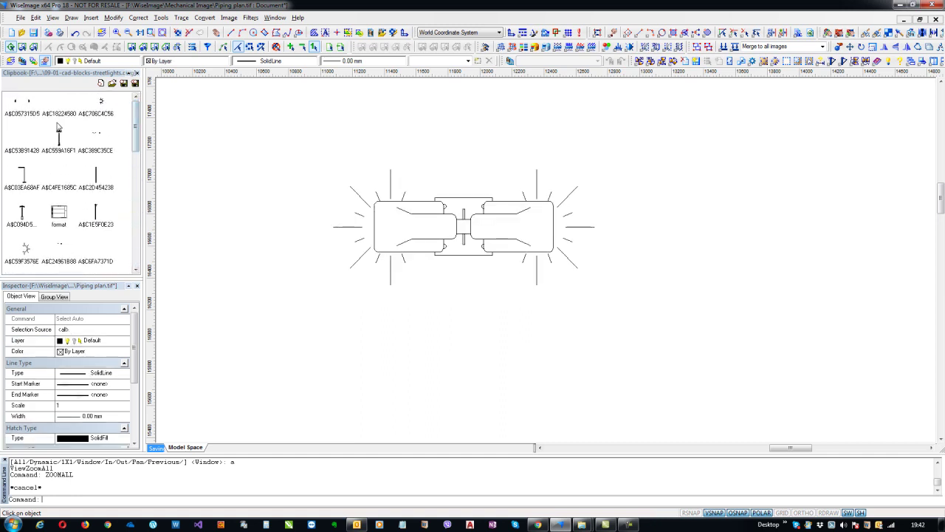
left_click(29, 103)
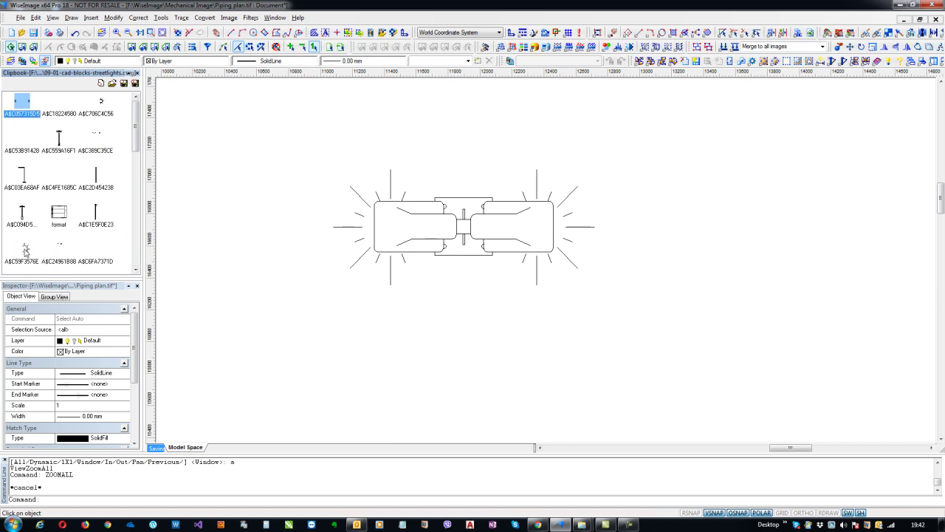
left_click_drag(26, 252, 526, 317)
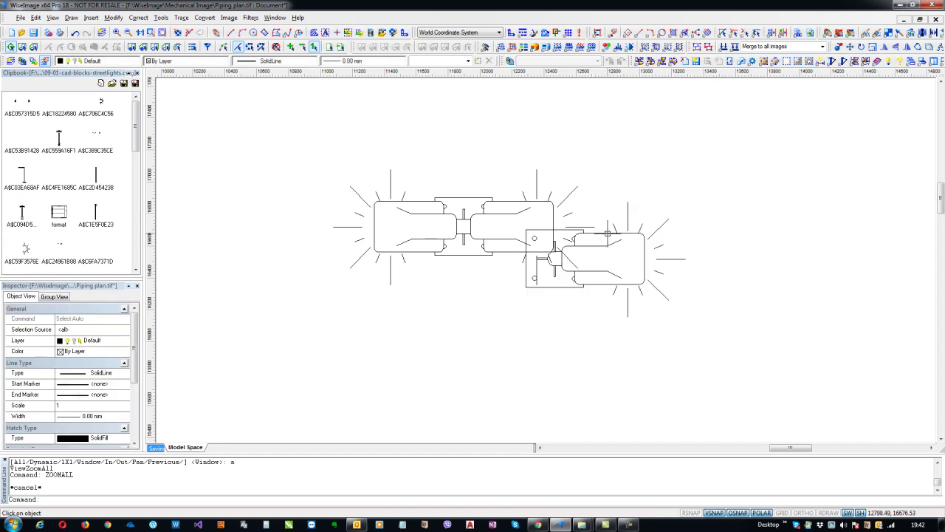
left_click(618, 234)
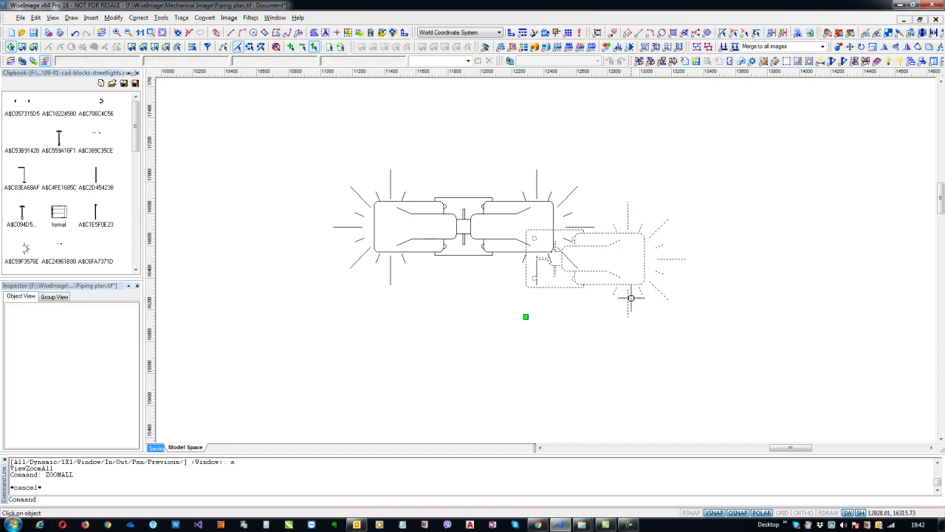
left_click(646, 348)
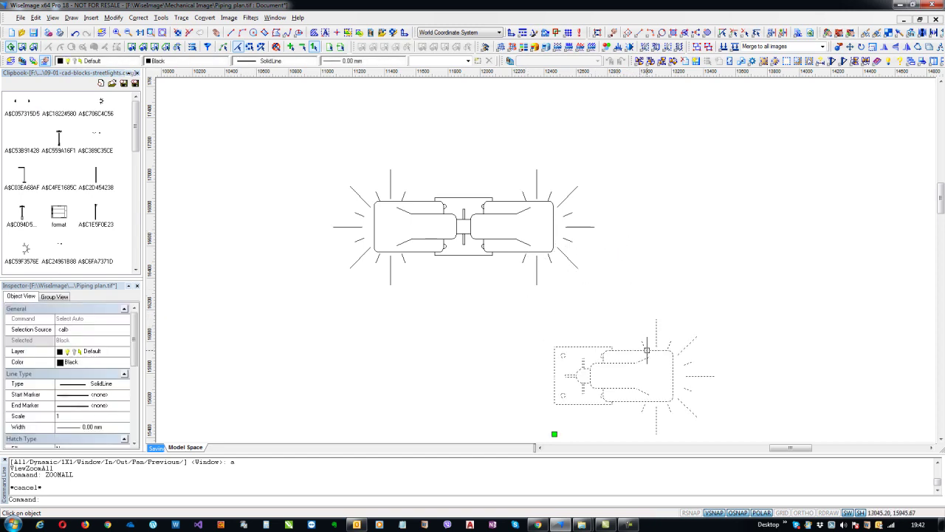
middle_click_drag(368, 231, 345, 204)
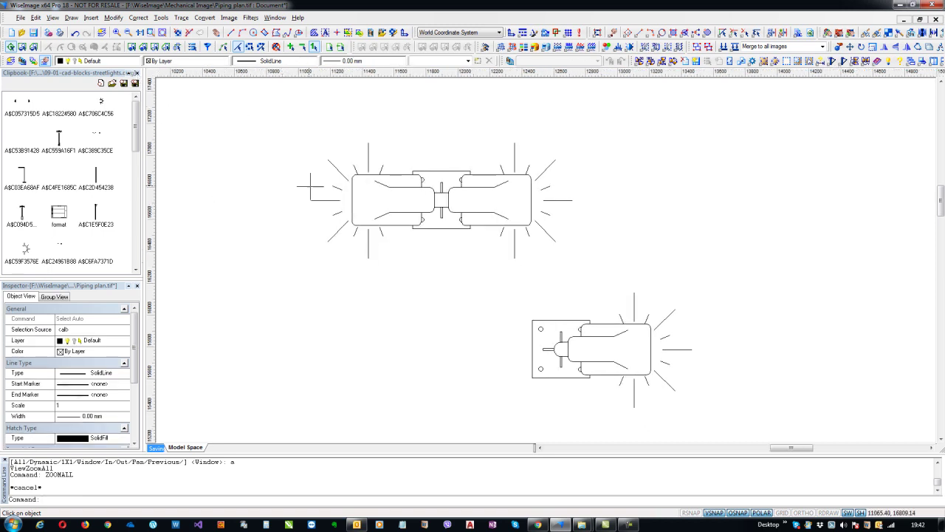
scroll(414, 199, "down", 5)
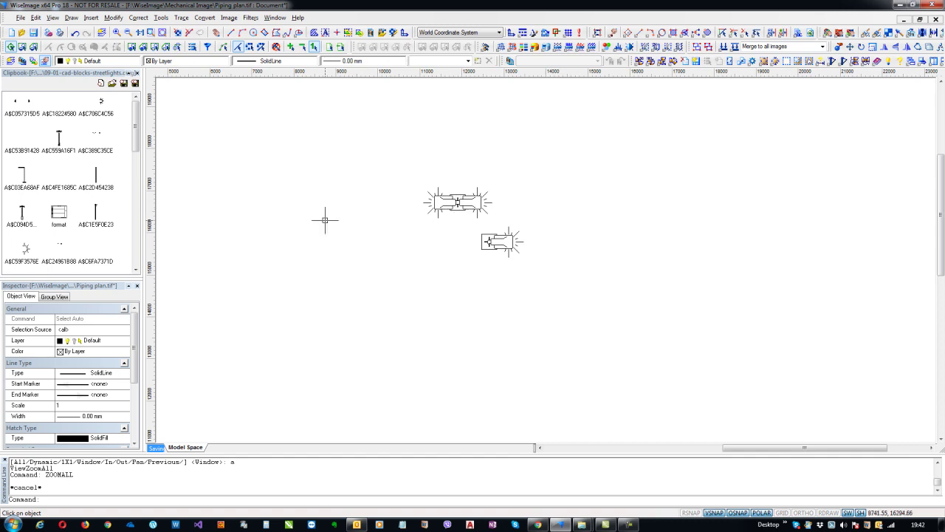
mouse_move(325, 220)
middle_mouse_down()
mouse_move(421, 215)
mouse_move(349, 232)
middle_mouse_up()
scroll(422, 211, "down", 6)
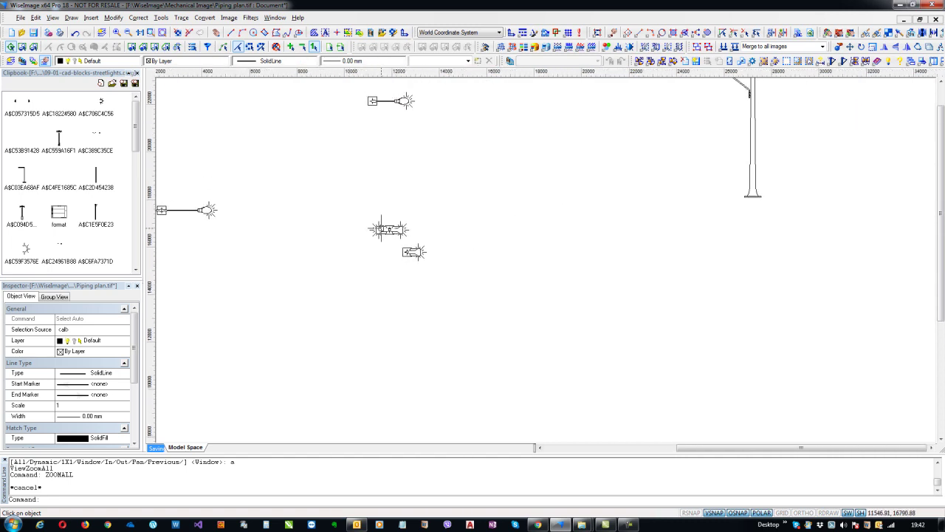
middle_click_drag(372, 172, 388, 211)
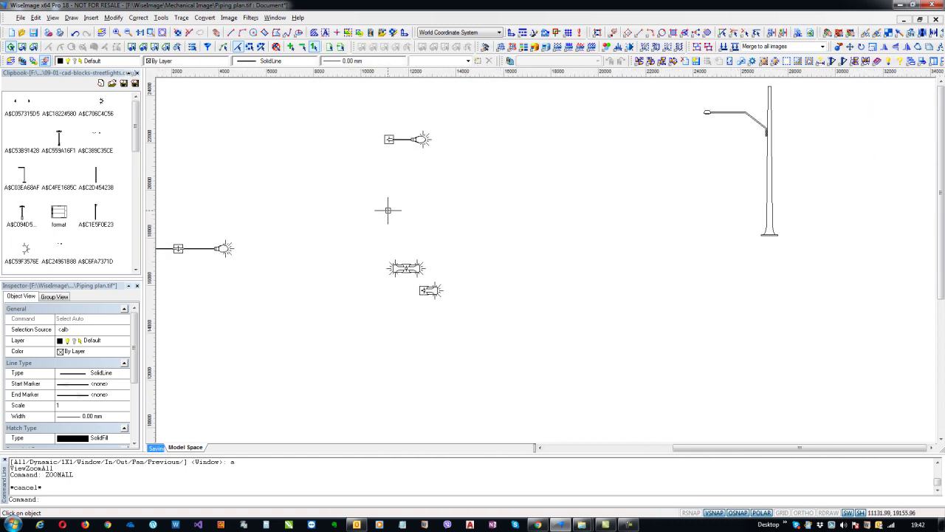